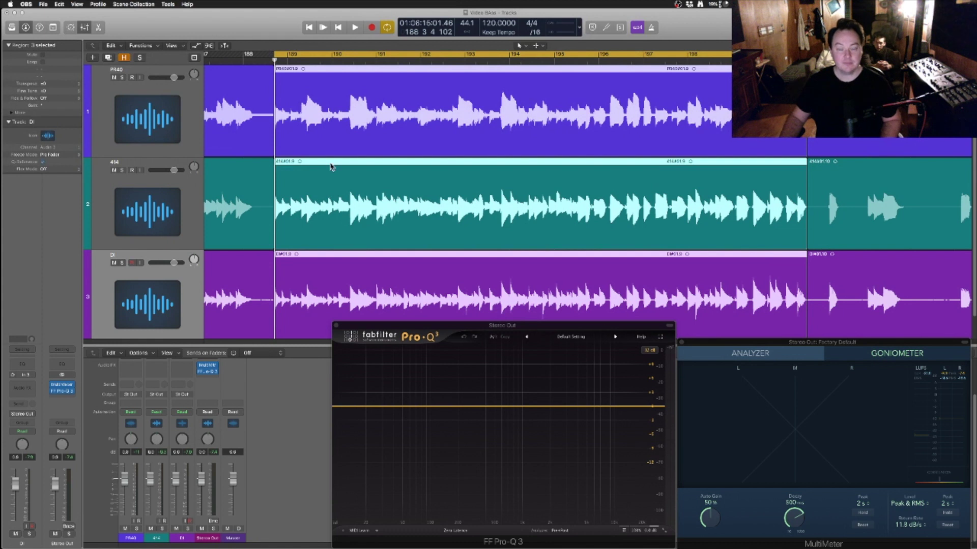
# - Switch to Logic Pro and examine the first note's onset in the PR40, 414 and DI waveforms at close range
pyautogui.click(263, 26)
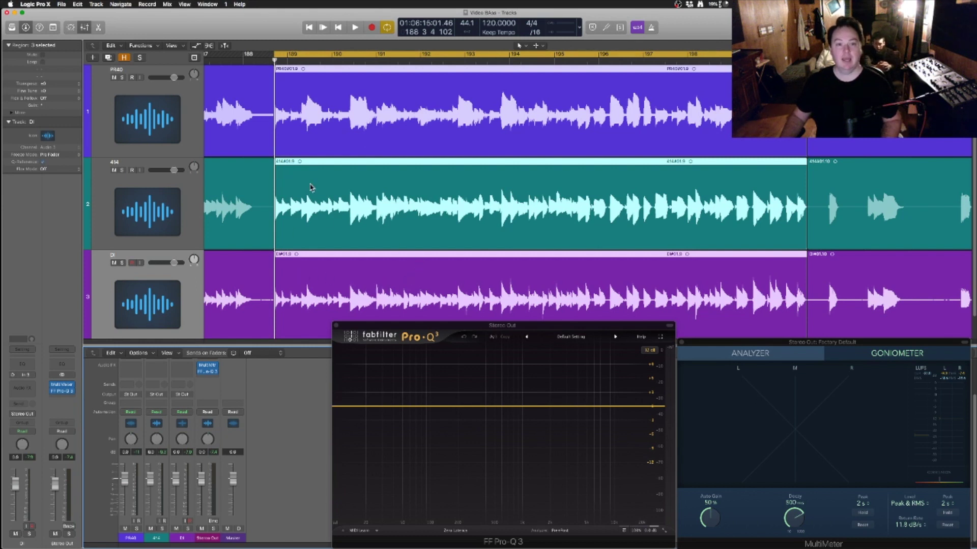
pyautogui.press('super+Right')
pyautogui.press('super+Right')
pyautogui.press('super+Right')
pyautogui.press('super+Right')
pyautogui.press('super+Right')
pyautogui.press('super+Right')
pyautogui.press('super+Right')
pyautogui.press('super+Right')
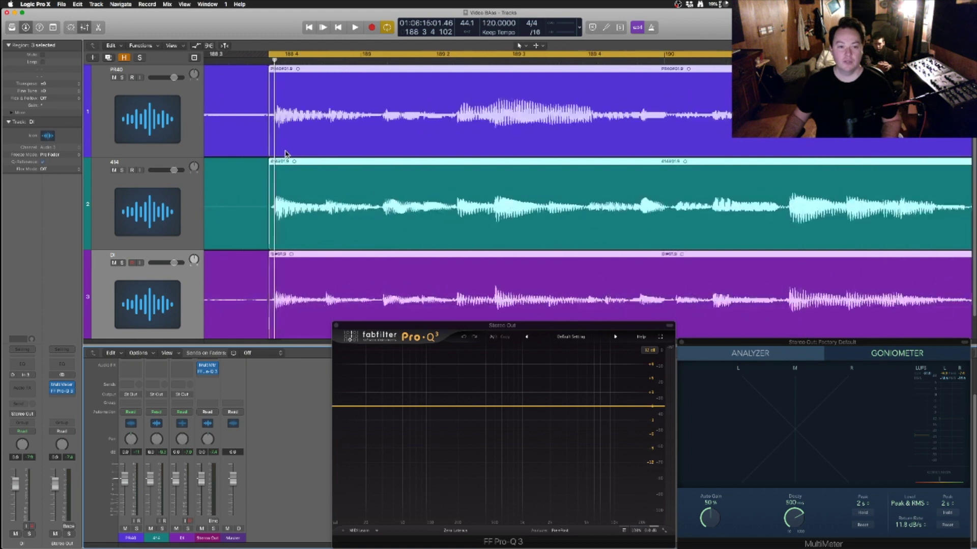
pyautogui.press('super+Right')
pyautogui.press('super+Right')
pyautogui.press('super+Right')
pyautogui.press('super+Right')
pyautogui.press('super+Right')
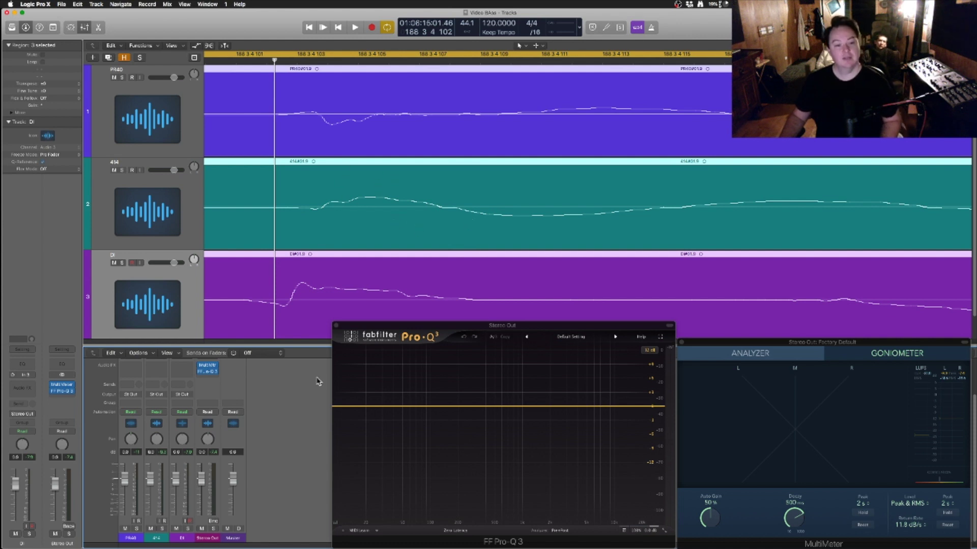
# - Solo the PR40 track and play the cycled bass section to hear that microphone alone
pyautogui.click(137, 530)
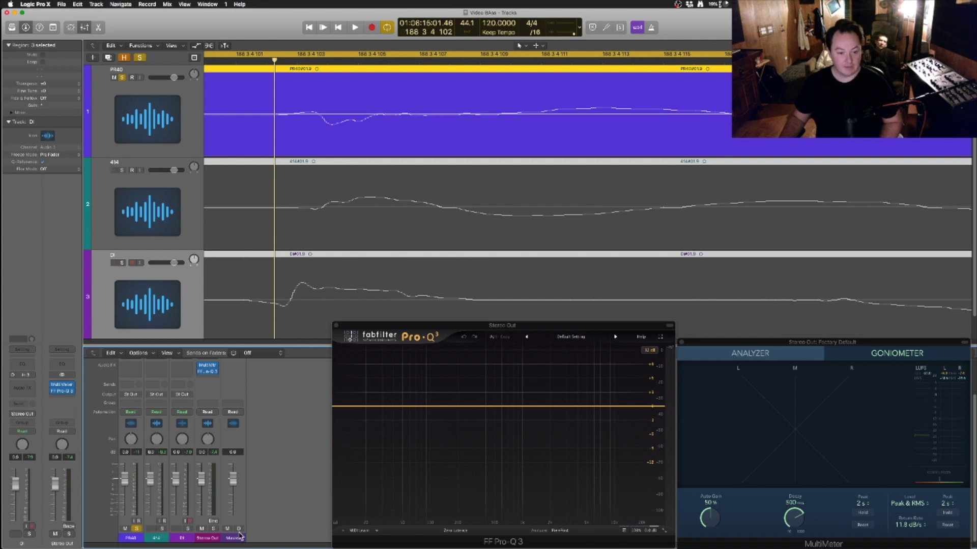
pyautogui.press('space')
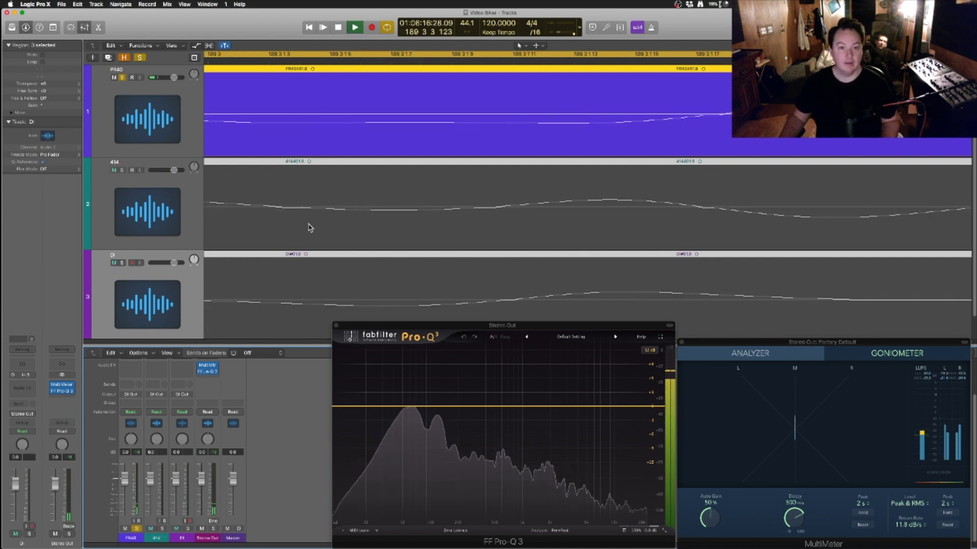
pyautogui.scroll(-10, 308, 228)
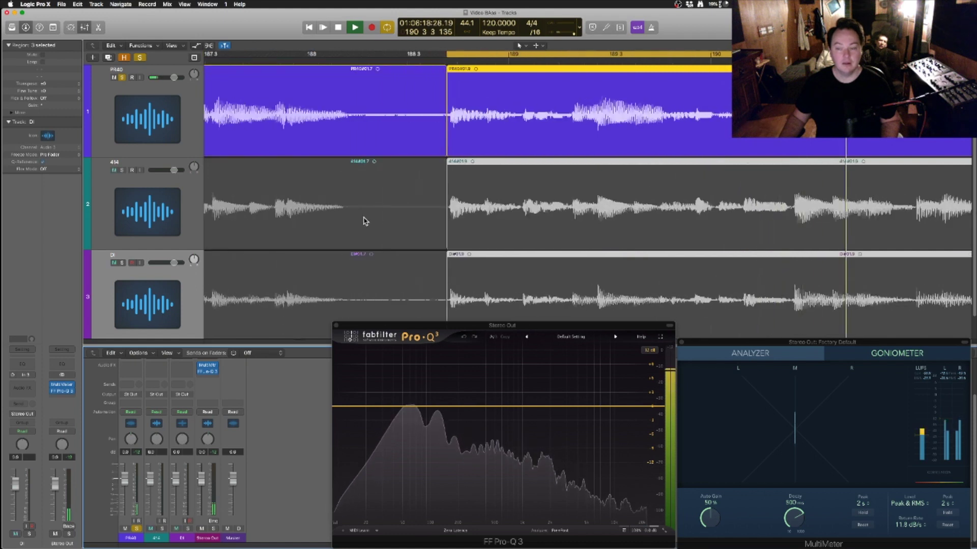
pyautogui.hscroll(4, 411, 218)
pyautogui.hscroll(2, 412, 218)
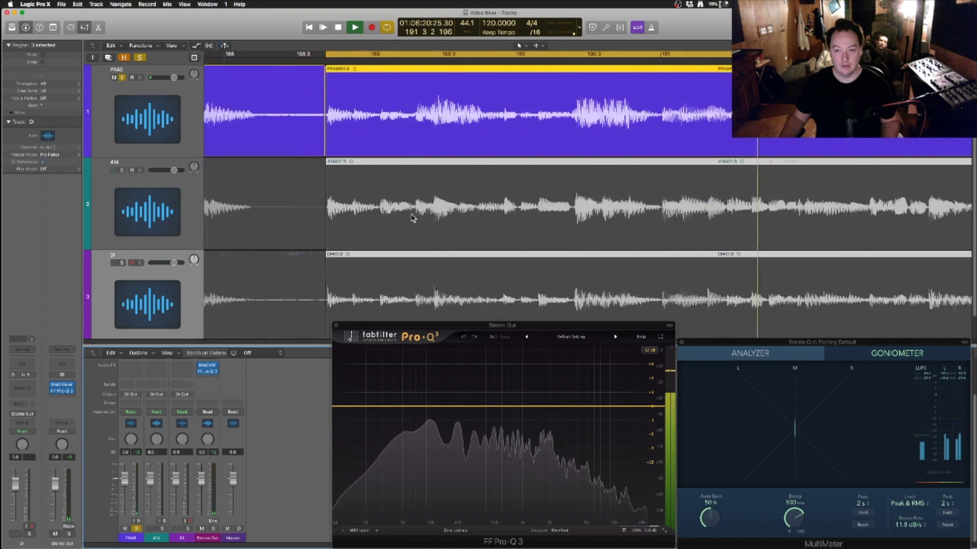
pyautogui.scroll(-5, 413, 212)
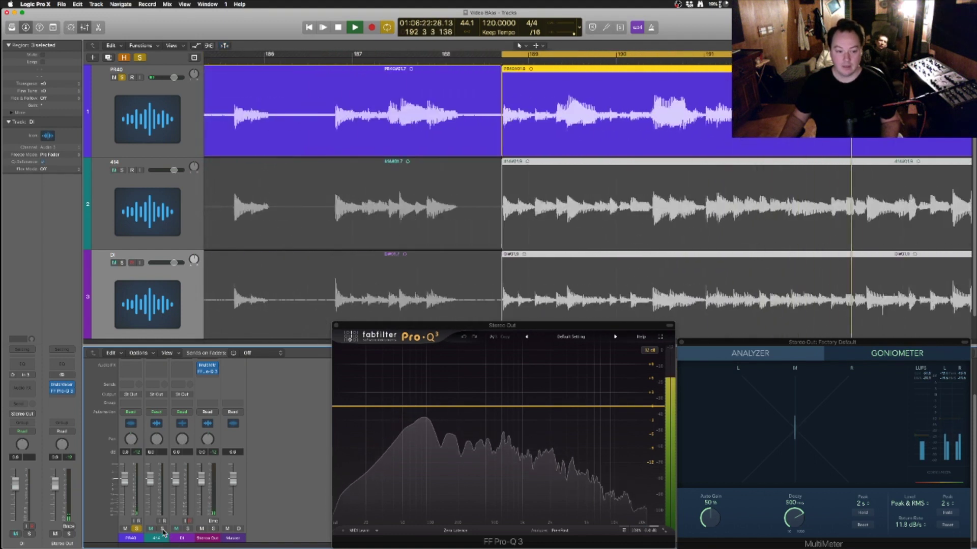
# - Audition the 414 and DI tracks one at a time in solo, clear the solo and stop playback
pyautogui.keyDown('alt'); pyautogui.click(163, 530); pyautogui.keyUp('alt')
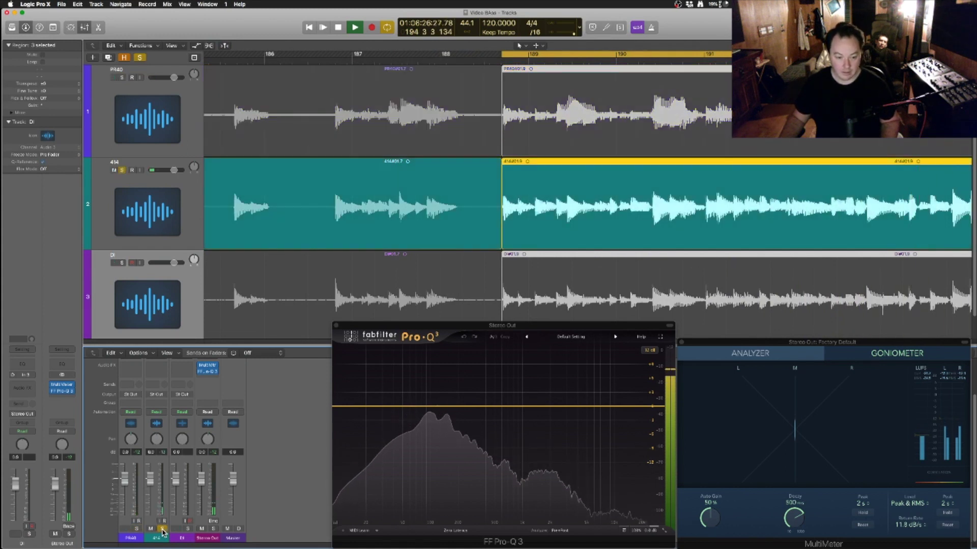
pyautogui.keyDown('alt'); pyautogui.click(188, 530); pyautogui.keyUp('alt')
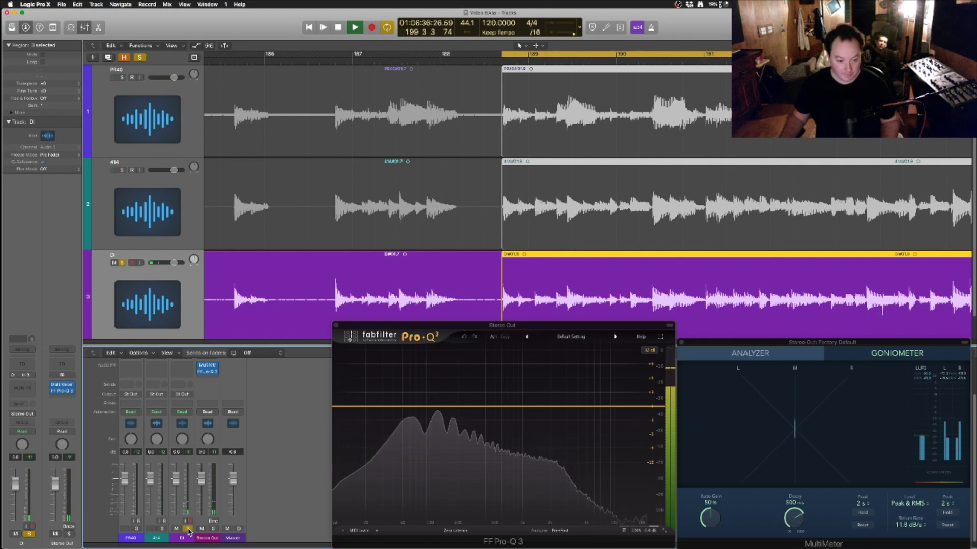
pyautogui.click(188, 529)
pyautogui.press('space')
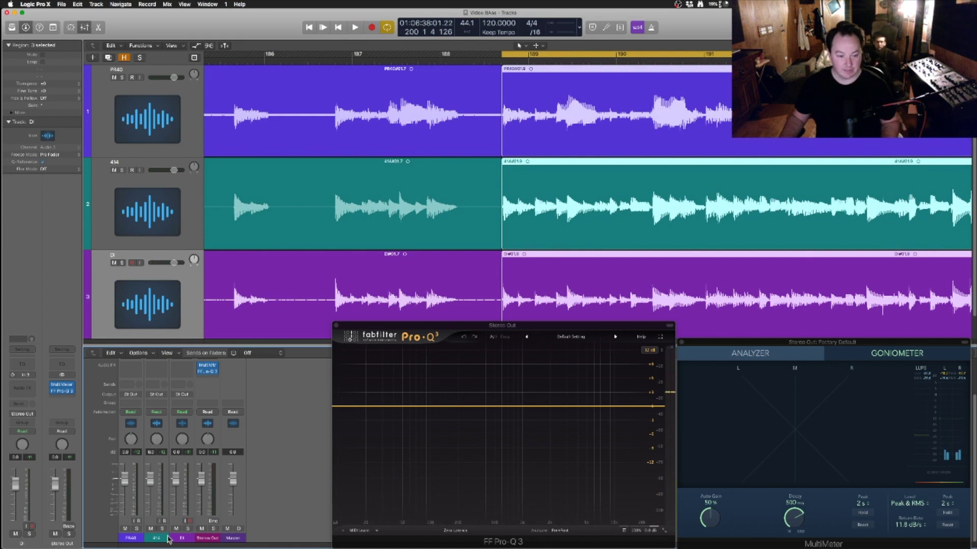
# - Play the PR40 alone with the DI and 414 muted, bringing in the 414 and the DI one after the other
pyautogui.moveTo(176, 529); pyautogui.dragTo(150, 532)
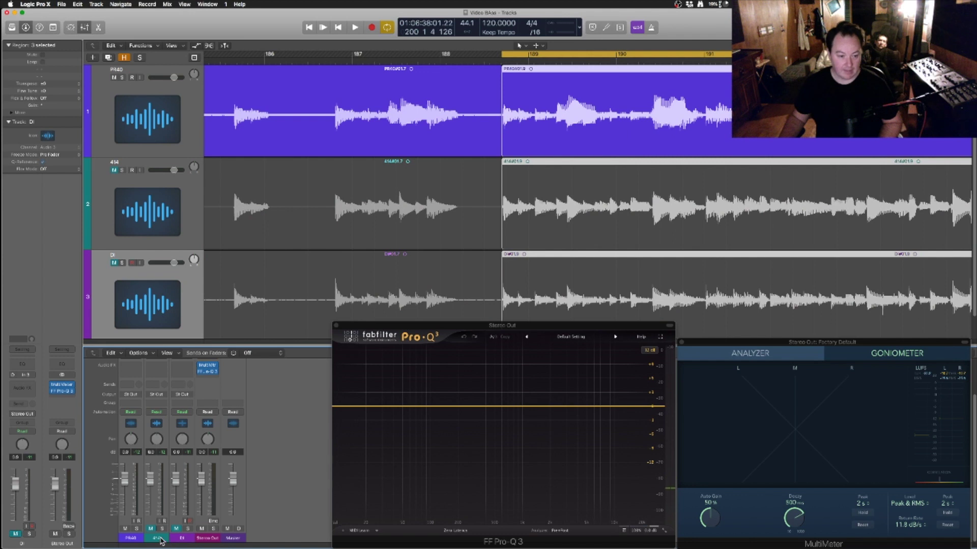
pyautogui.press('space')
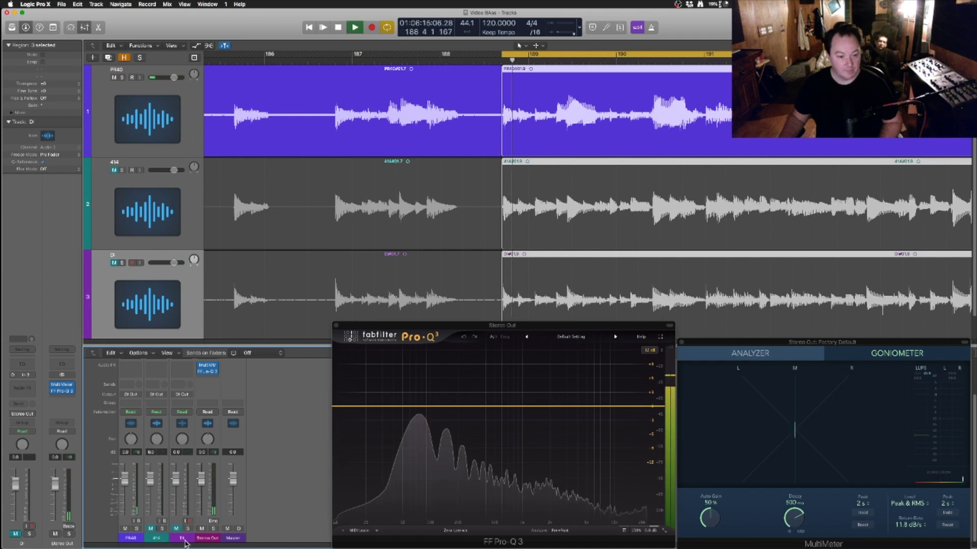
pyautogui.click(151, 528)
pyautogui.click(152, 529)
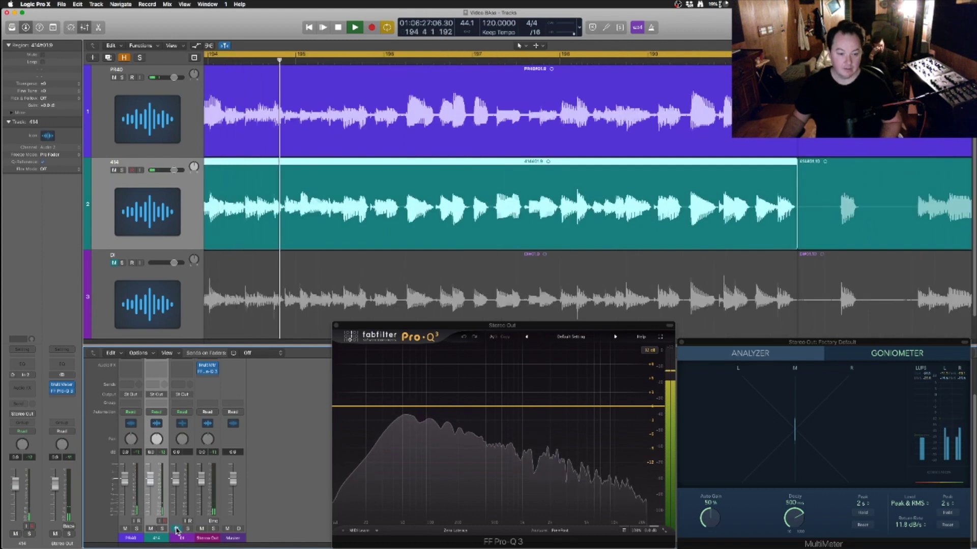
pyautogui.click(176, 529)
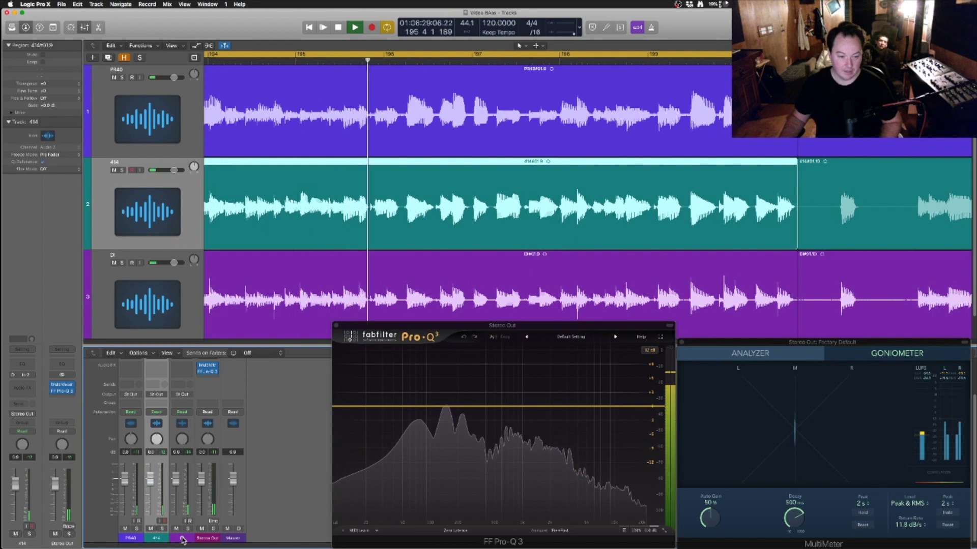
# - Mute the PR40 and compare the 414 alone against the 414 combined with the DI, then stop playback
pyautogui.click(125, 529)
pyautogui.click(177, 530)
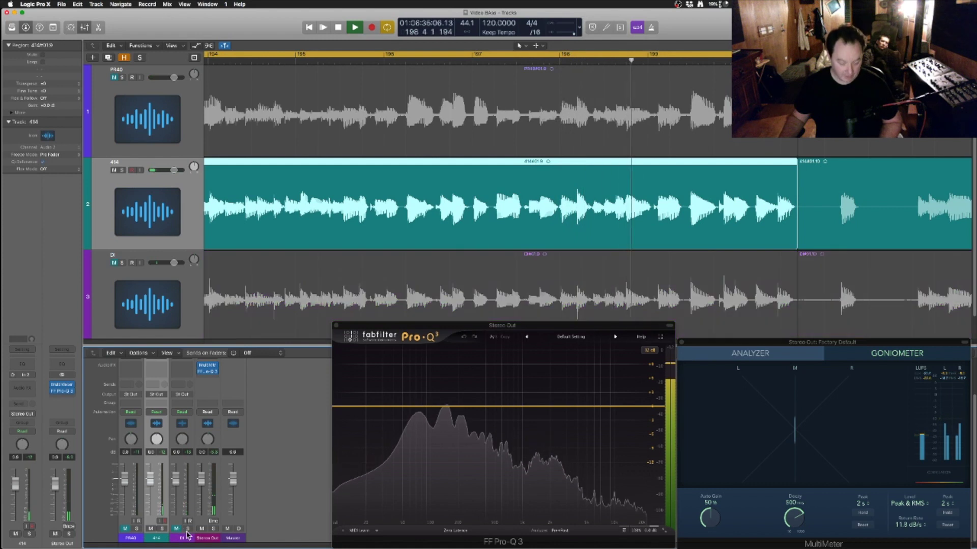
pyautogui.press('space')
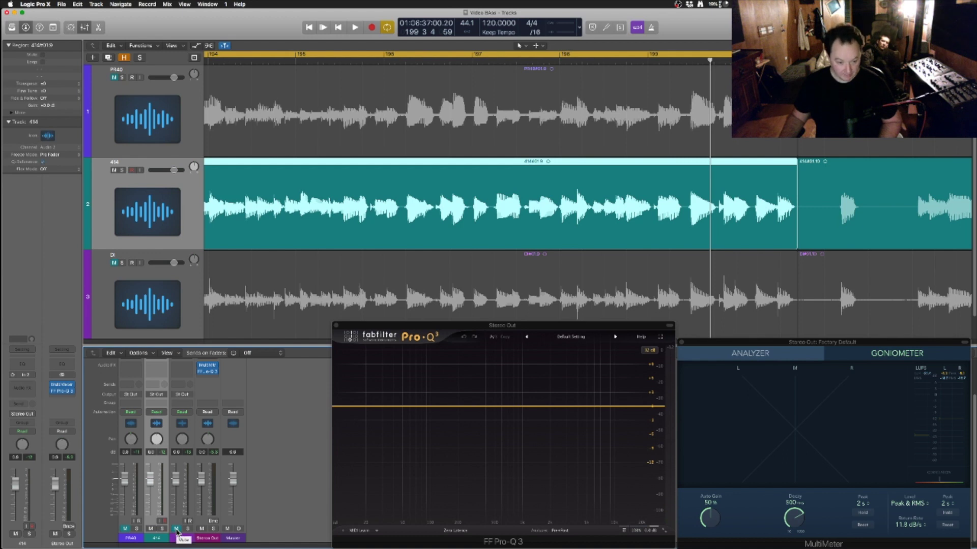
pyautogui.press('space')
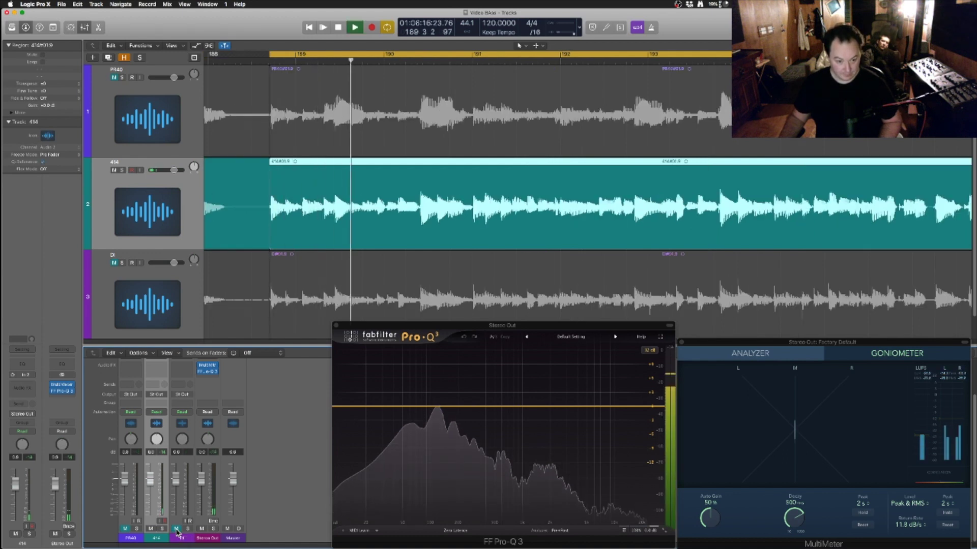
pyautogui.click(176, 532)
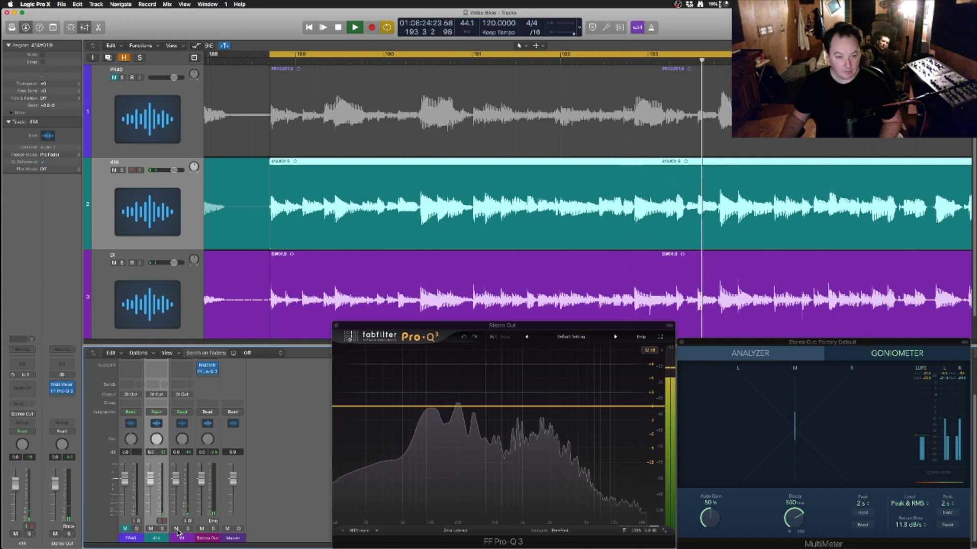
pyautogui.press('space')
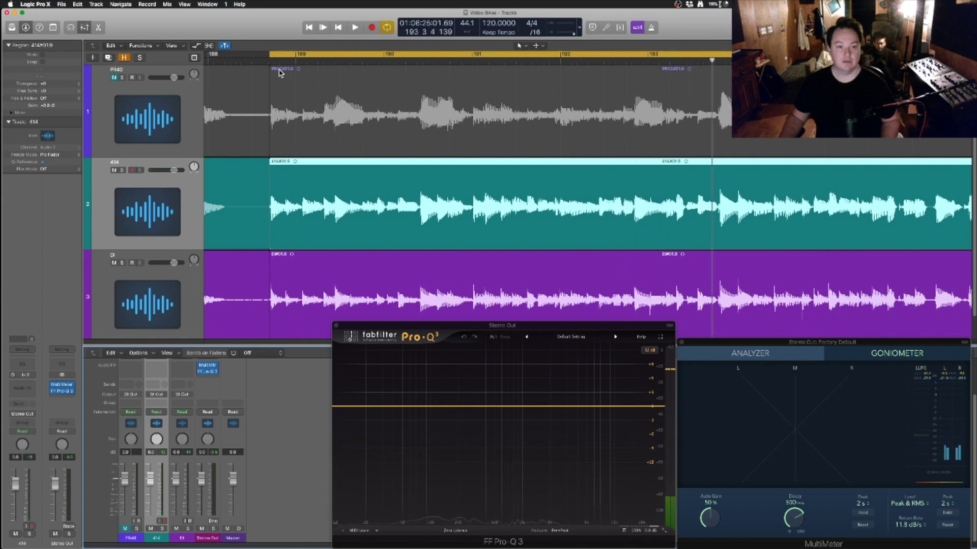
# - Place the playhead just before the first note's attack and move the DI region slightly later to line up with the 414
pyautogui.click(280, 73)
pyautogui.press('super+Right')
pyautogui.press('super+Right')
pyautogui.press('super+Right')
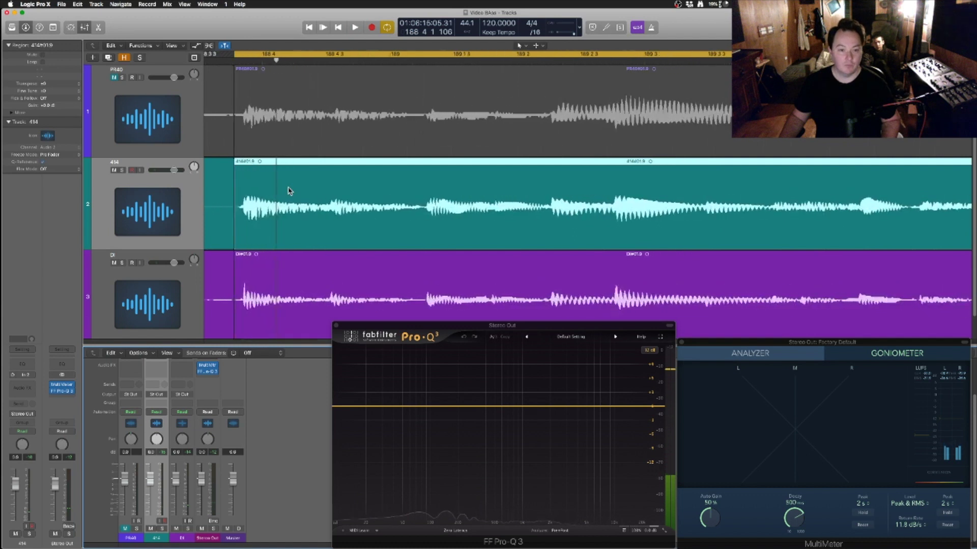
pyautogui.press('super+Right')
pyautogui.press('super+Left')
pyautogui.press('super+Left')
pyautogui.hscroll(-2, 288, 222)
pyautogui.press('super+Right')
pyautogui.press('super+Right')
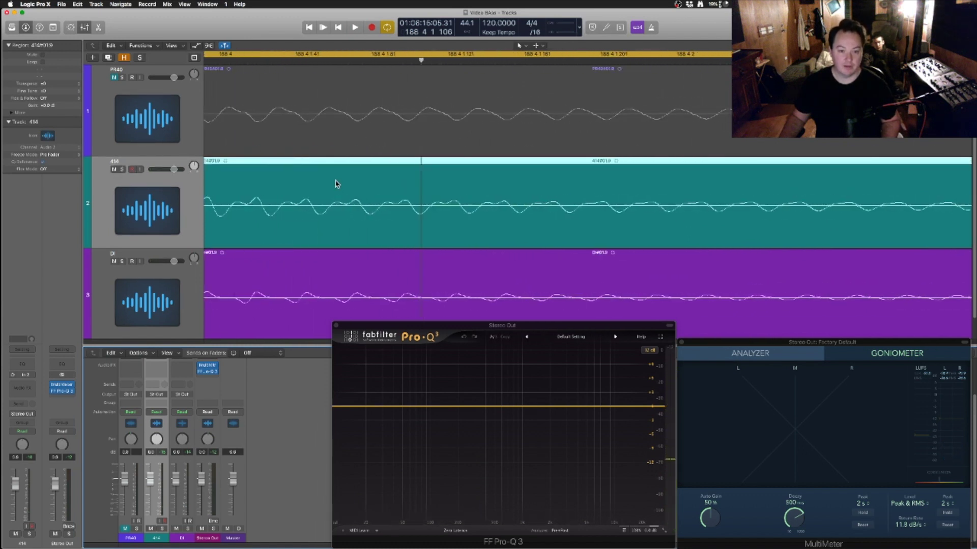
pyautogui.hscroll(-2, 393, 275)
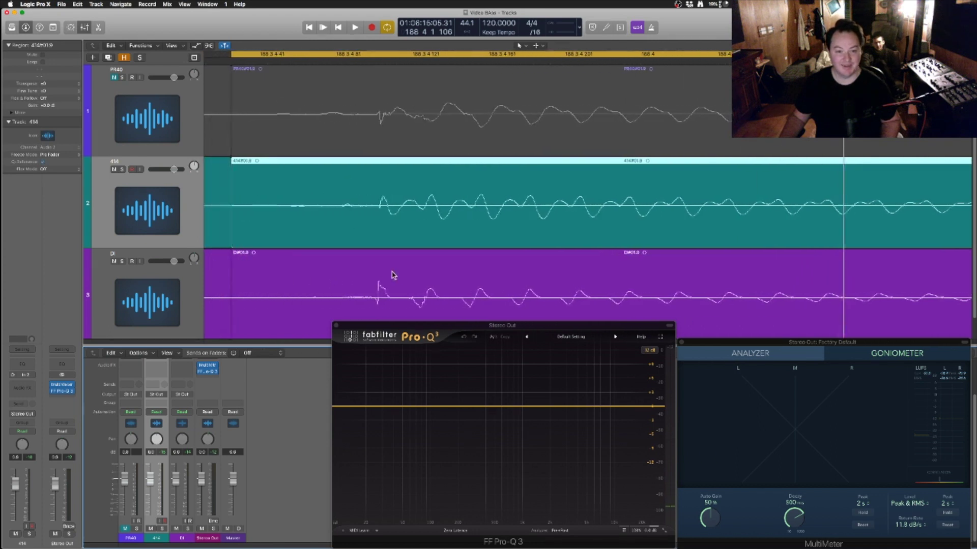
pyautogui.click(371, 61)
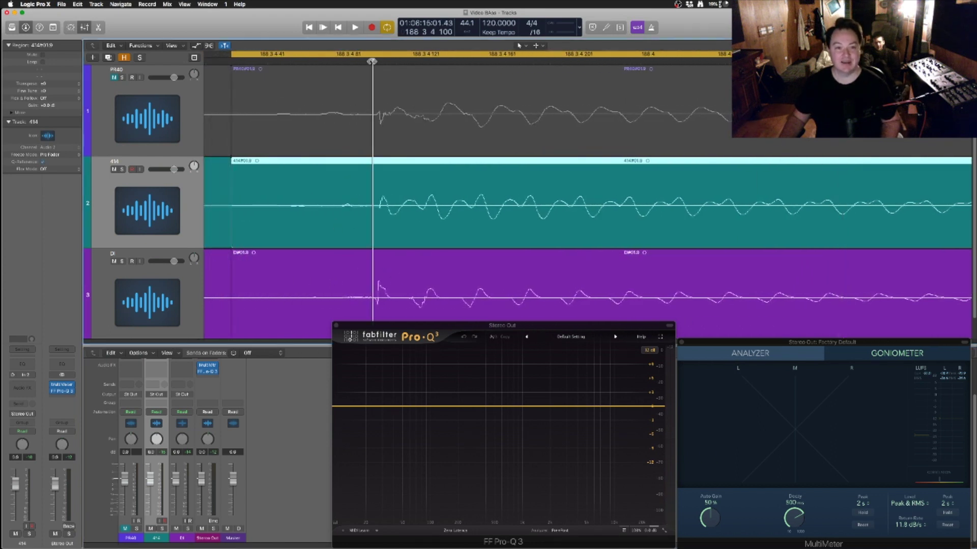
pyautogui.press('super+Right')
pyautogui.press('super+Right')
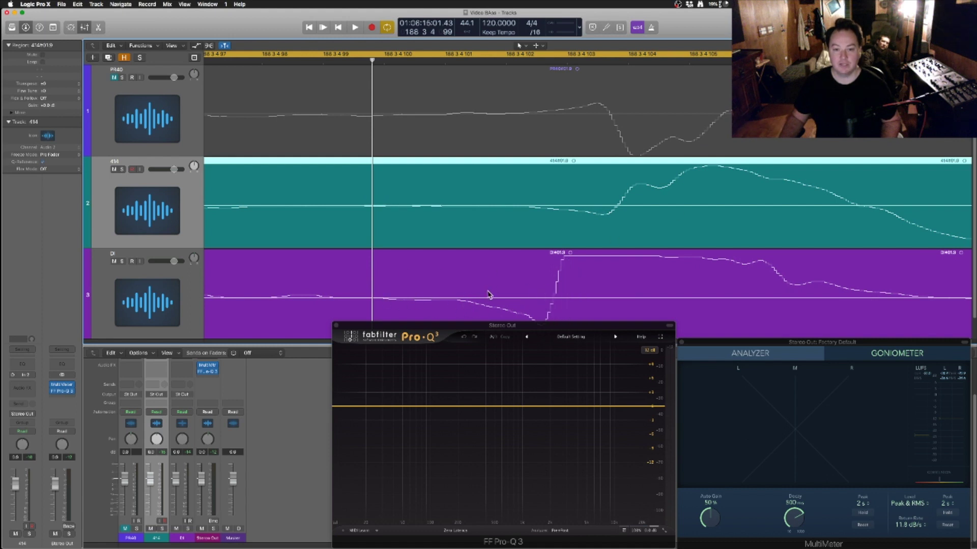
pyautogui.moveTo(448, 300); pyautogui.dragTo(519, 299)
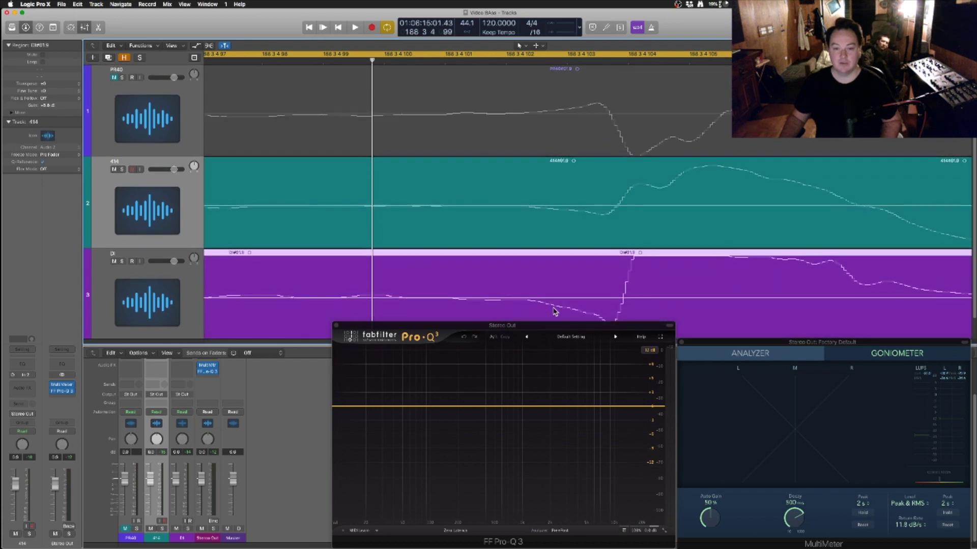
# - Play the shifted DI against the 414, toggling their mutes to compare each alone and both together, and stop playback
pyautogui.press('space')
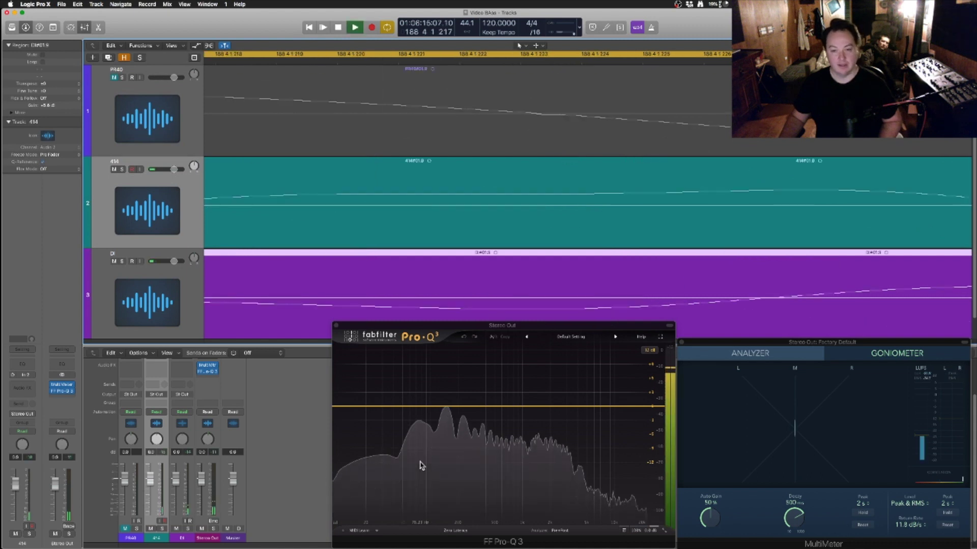
pyautogui.click(177, 529)
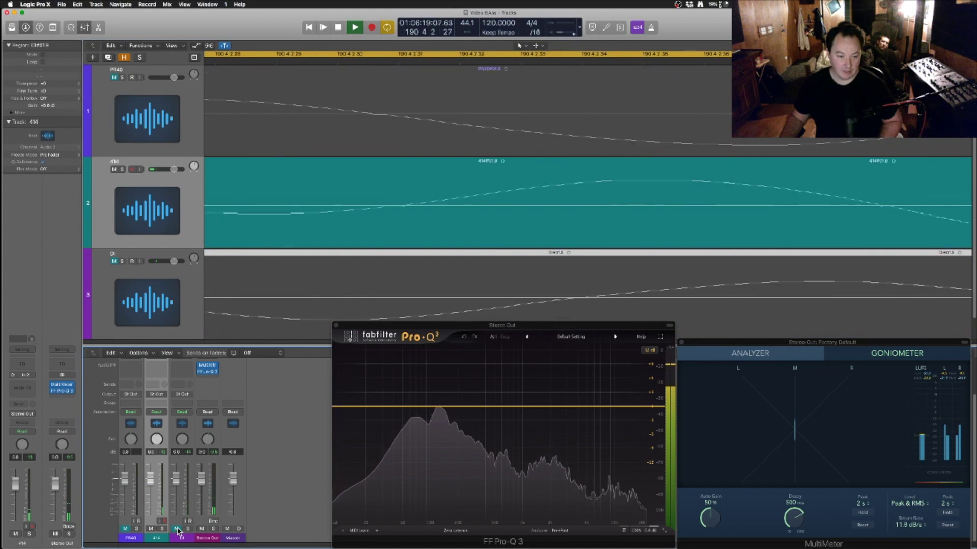
pyautogui.click(151, 529)
pyautogui.click(176, 529)
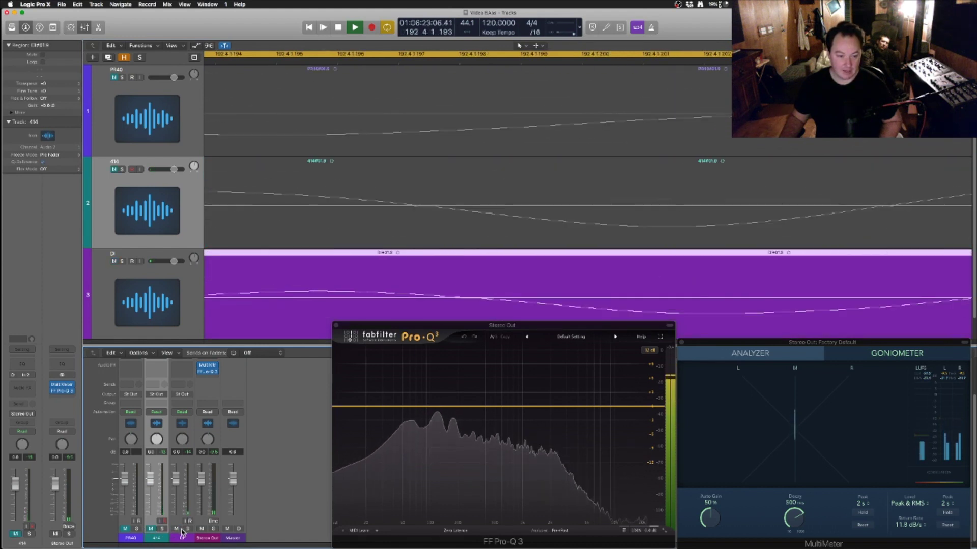
pyautogui.click(151, 529)
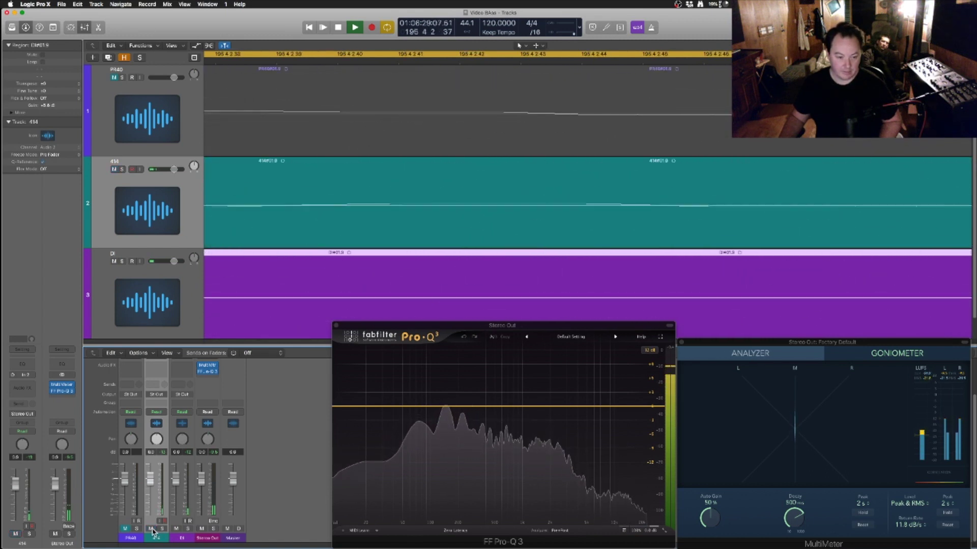
pyautogui.press('space')
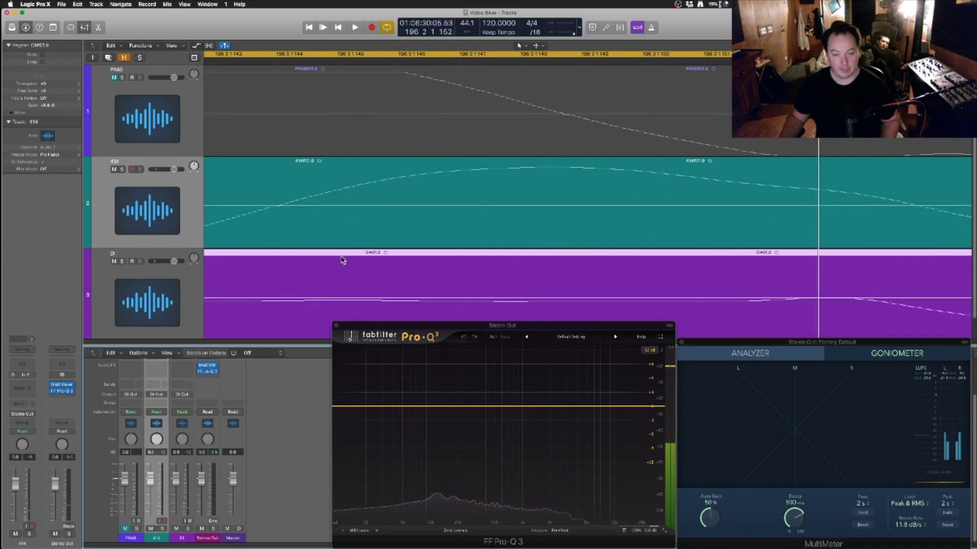
# - Return to the beginning of the take's regions and restore the DI region to its original position
pyautogui.press('super+Left')
pyautogui.press('super+Left')
pyautogui.press('super+Left')
pyautogui.press('super+Left')
pyautogui.press('super+Left')
pyautogui.press('super+Left')
pyautogui.press('super+Right')
pyautogui.press('super+Right')
pyautogui.click(392, 64)
pyautogui.press('super+Right')
pyautogui.press('super+Right')
pyautogui.press('super+Right')
pyautogui.press('super+Right')
pyautogui.press('super+Right')
pyautogui.press('super+Right')
pyautogui.press('super+Right')
pyautogui.press('super+Right')
pyautogui.press('super+Right')
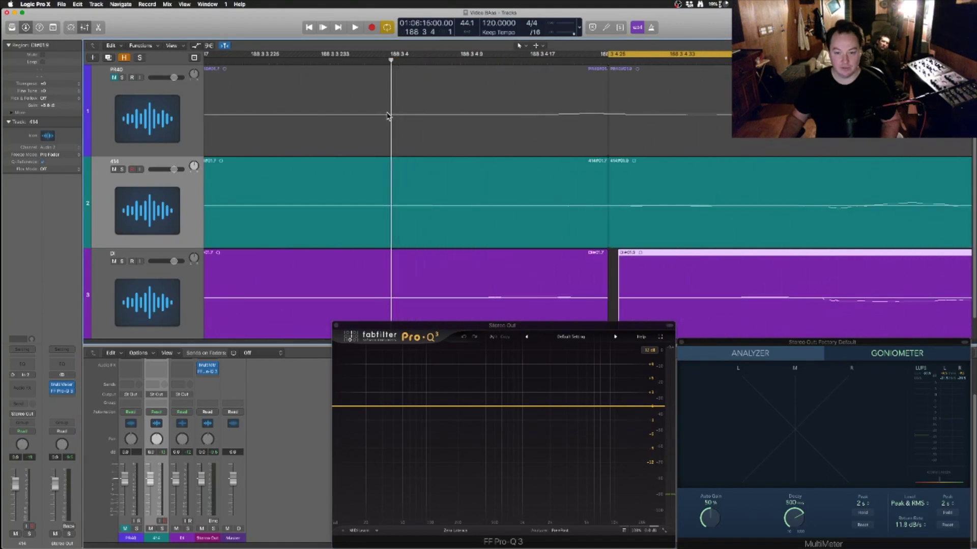
pyautogui.hscroll(5, 775, 151)
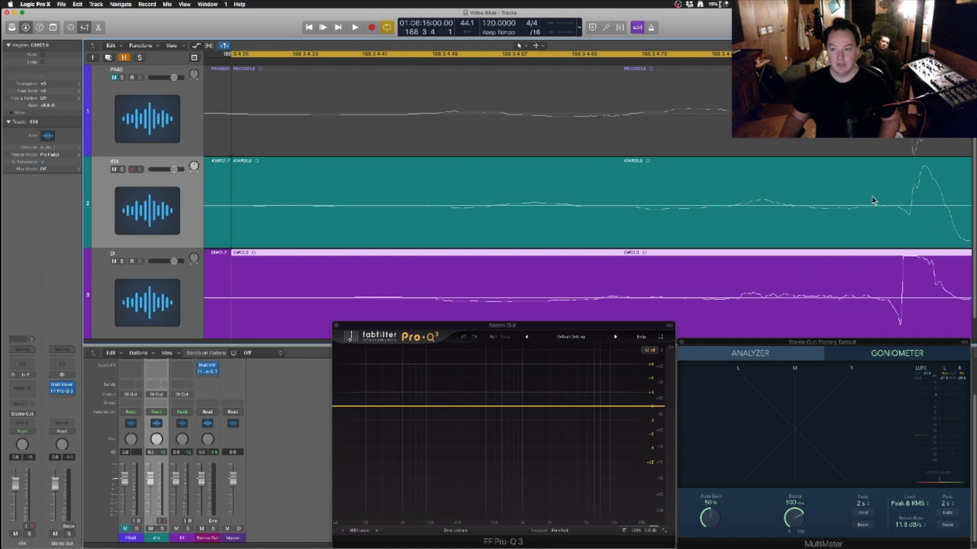
# - Mute the 414 track and unmute the PR40 track to set up a PR40 and DI comparison
pyautogui.click(114, 170)
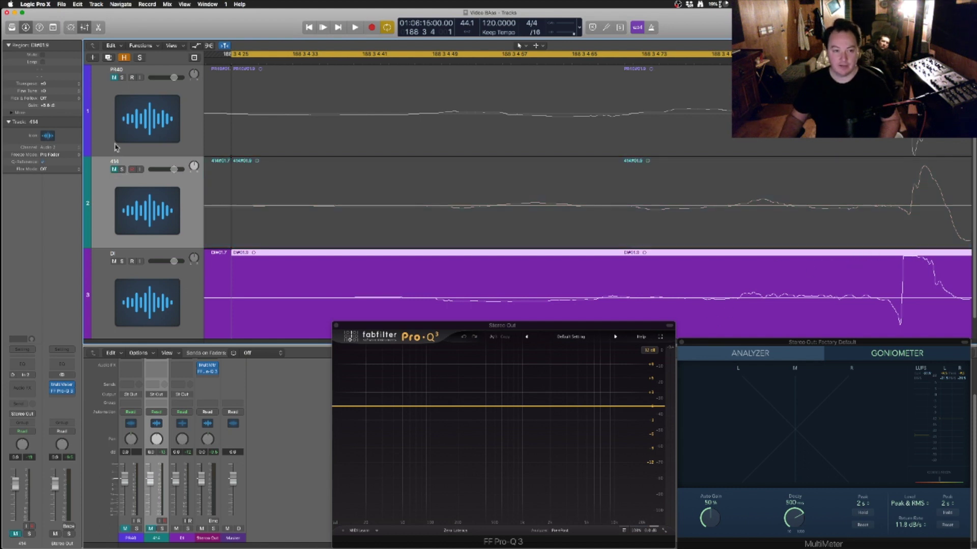
pyautogui.click(114, 78)
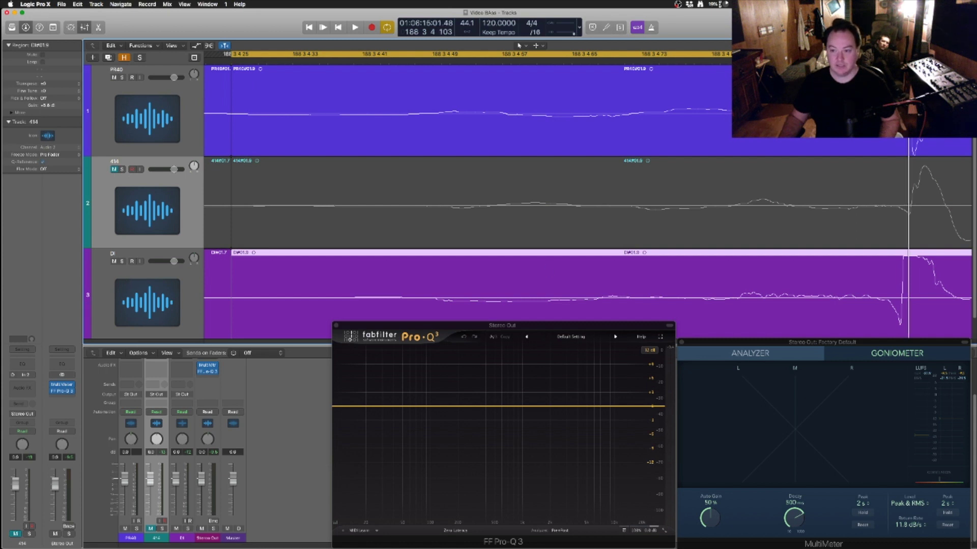
# - Play the PR40 against the DI from the first note, toggling their mutes to compare each track alone and both together
pyautogui.hscroll(3, 901, 216)
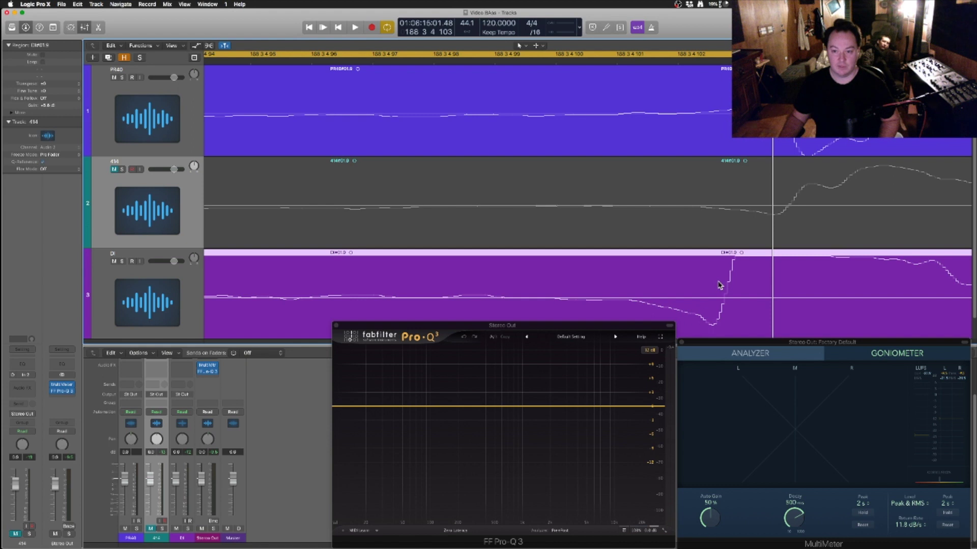
pyautogui.press('super+Left')
pyautogui.press('super+Left')
pyautogui.press('super+Left')
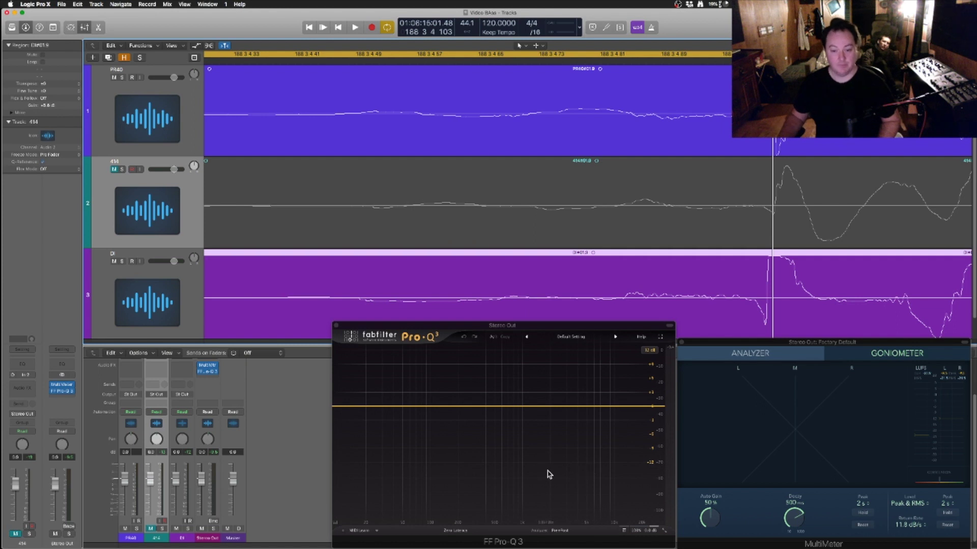
pyautogui.press('space')
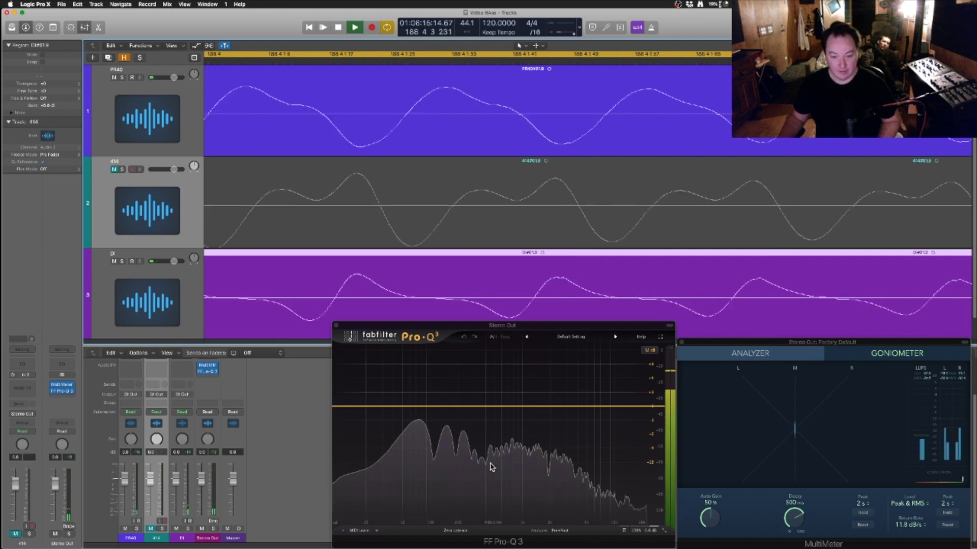
pyautogui.click(176, 529)
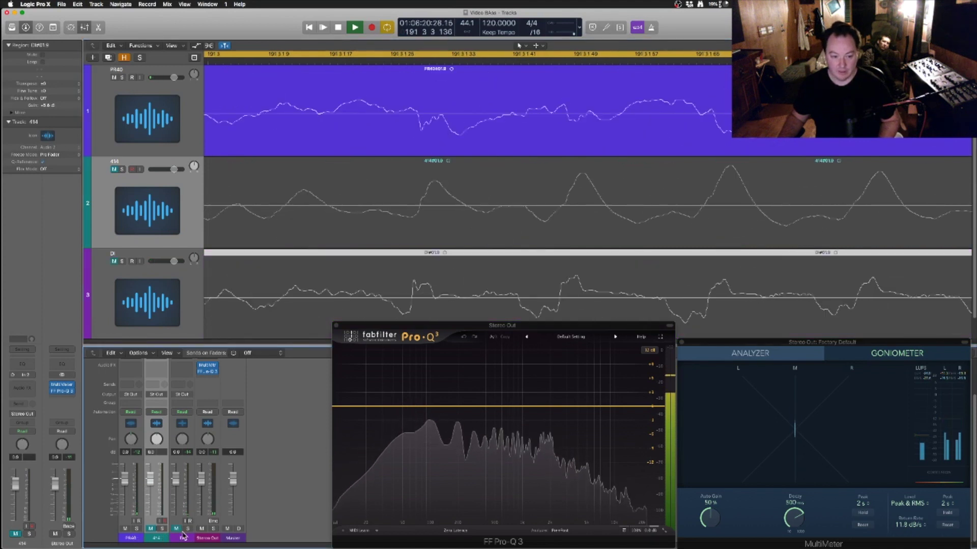
pyautogui.click(125, 528)
pyautogui.click(177, 529)
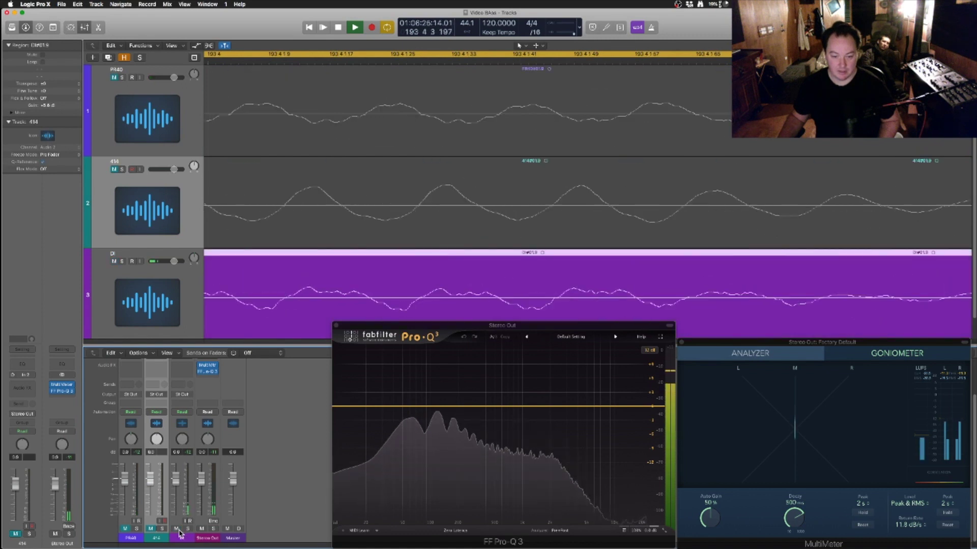
pyautogui.click(126, 530)
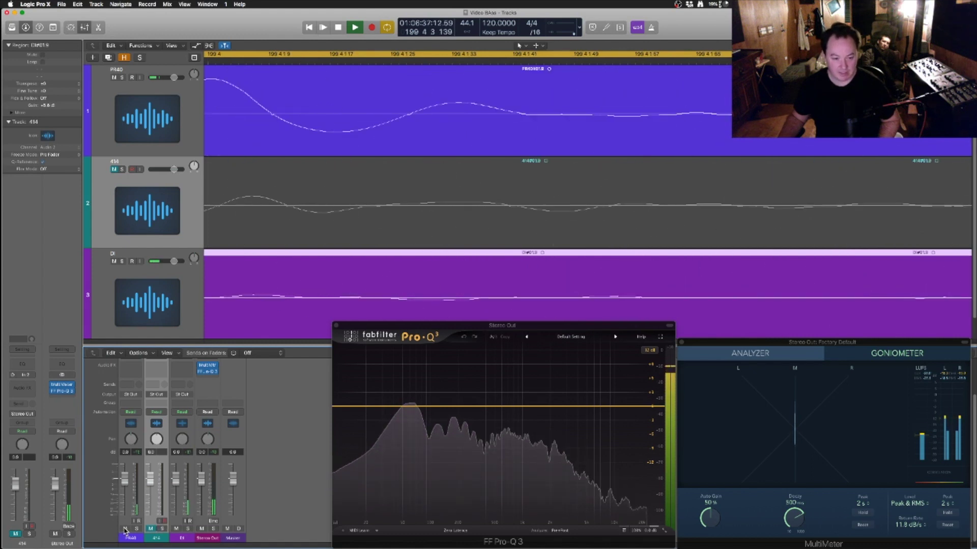
pyautogui.click(177, 529)
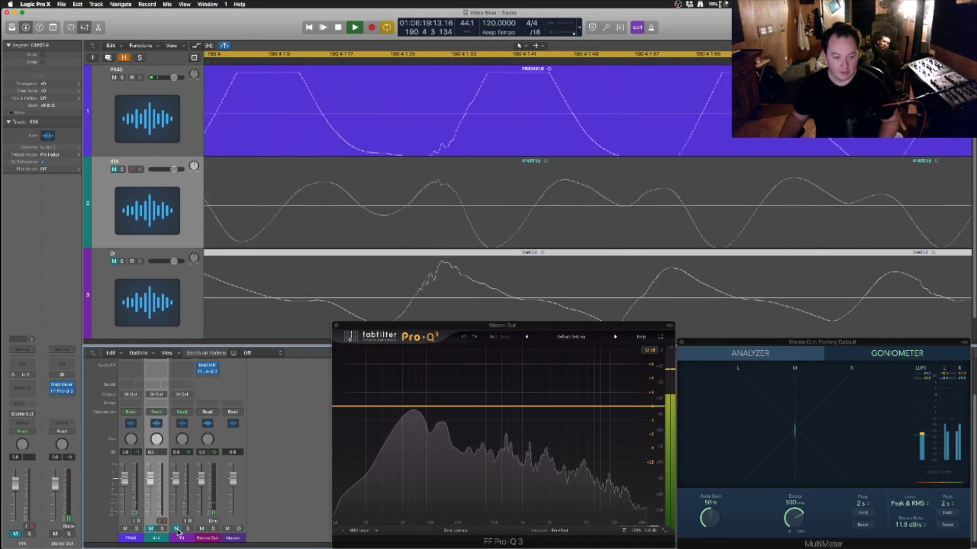
pyautogui.click(176, 529)
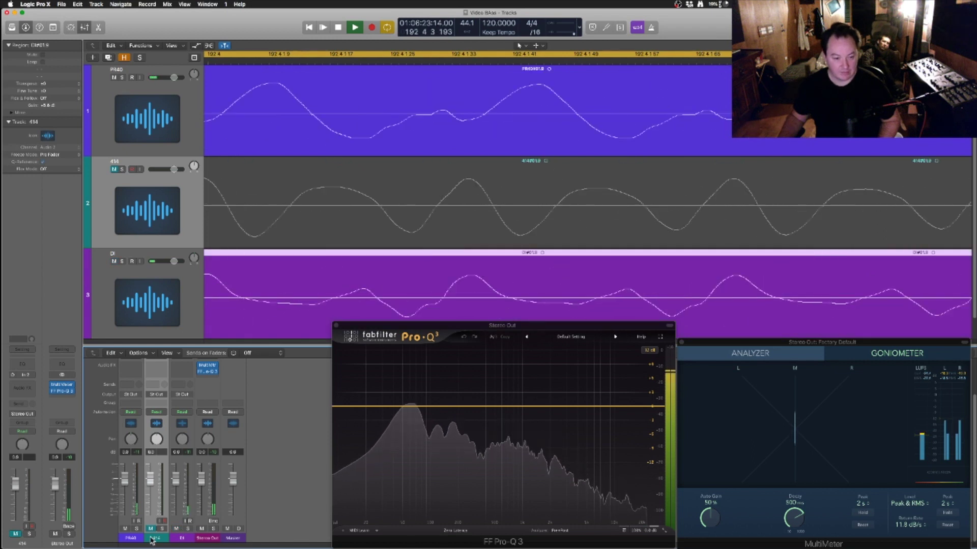
# - Stop playback, pan the PR40 and DI to opposite sides, and play them to check their phase relationship on the goniometer
pyautogui.press('space')
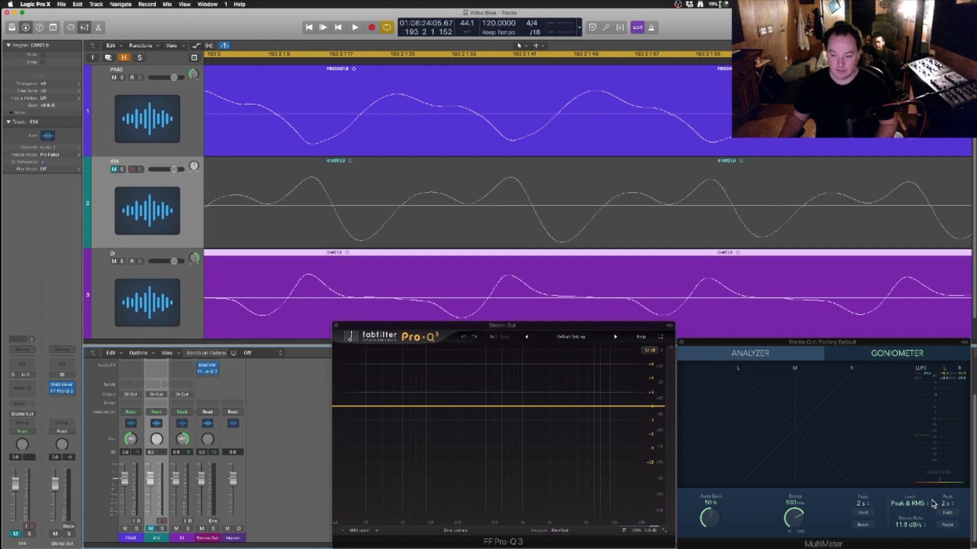
pyautogui.press('space')
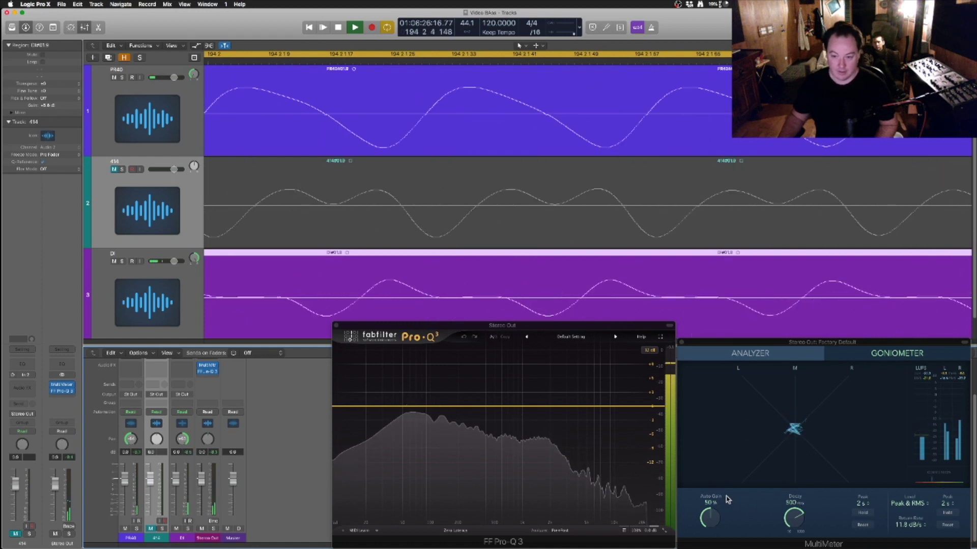
pyautogui.press('space')
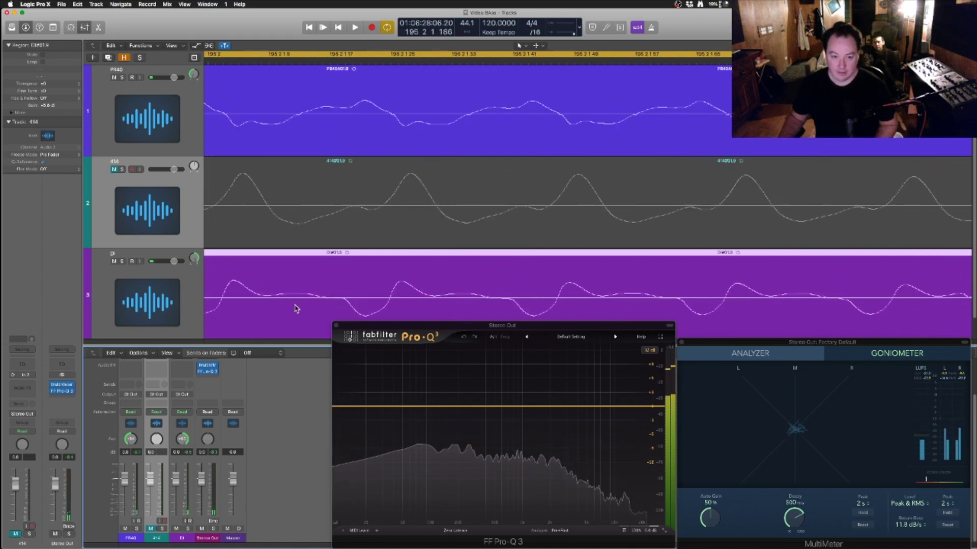
# - Return to the first note's attack, shift the DI region slightly to line up with the PR40, and play the result briefly
pyautogui.hscroll(-10, 324, 274)
pyautogui.scroll(-10, 325, 275)
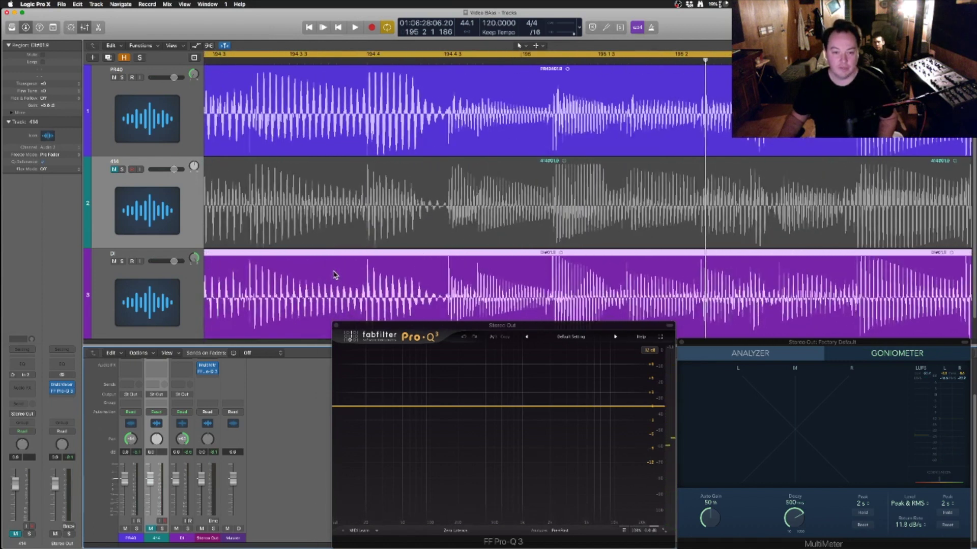
pyautogui.scroll(-10, 334, 275)
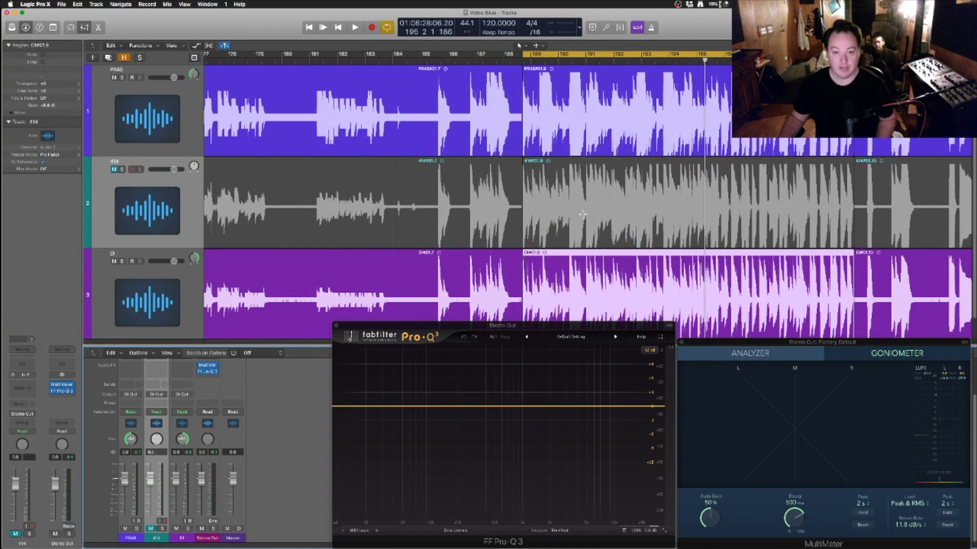
pyautogui.scroll(-1, 582, 214)
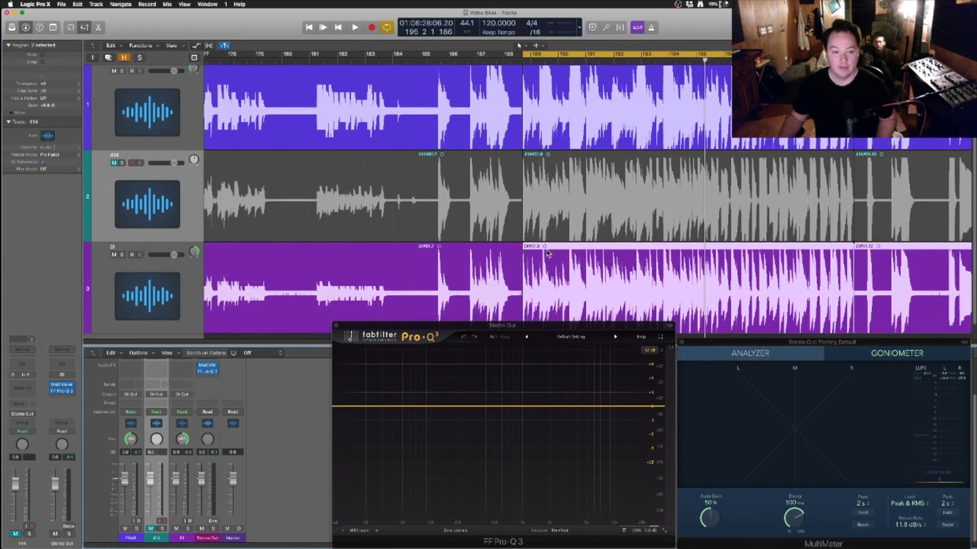
pyautogui.scroll(10, 523, 62)
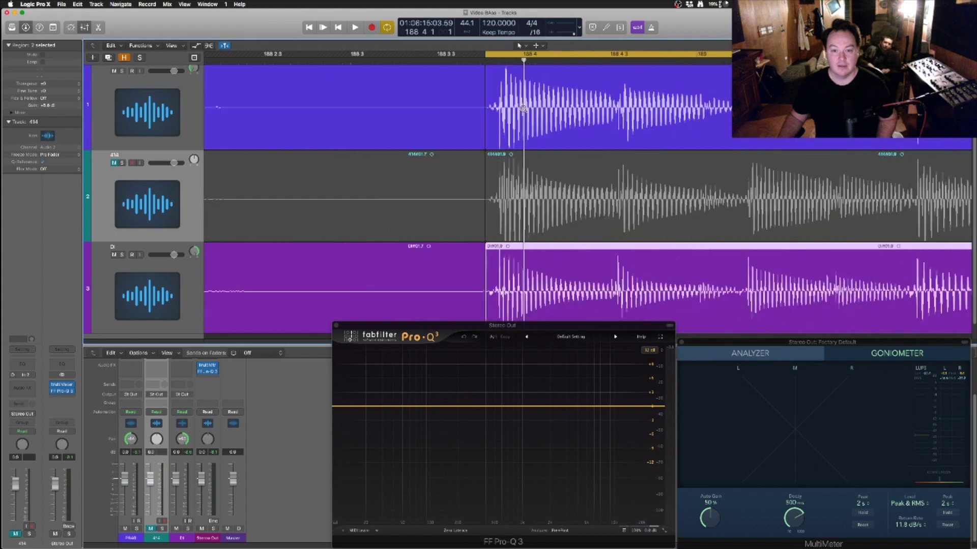
pyautogui.click(396, 60)
pyautogui.scroll(8, 394, 83)
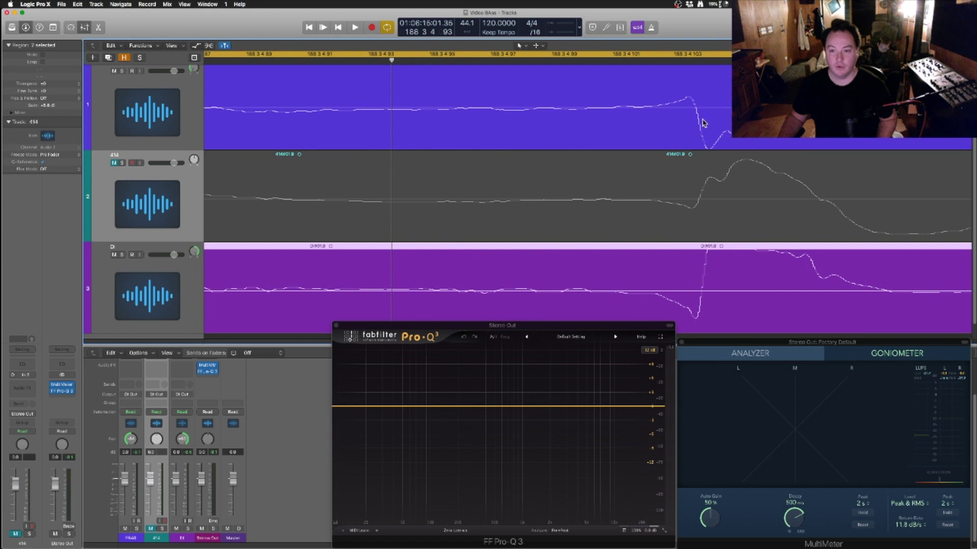
pyautogui.moveTo(687, 291); pyautogui.dragTo(686, 291)
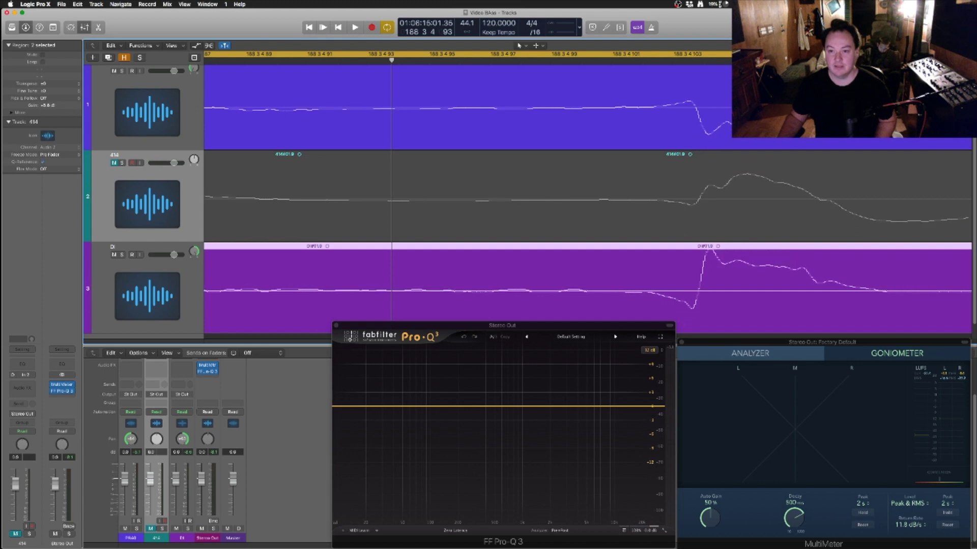
pyautogui.press('space')
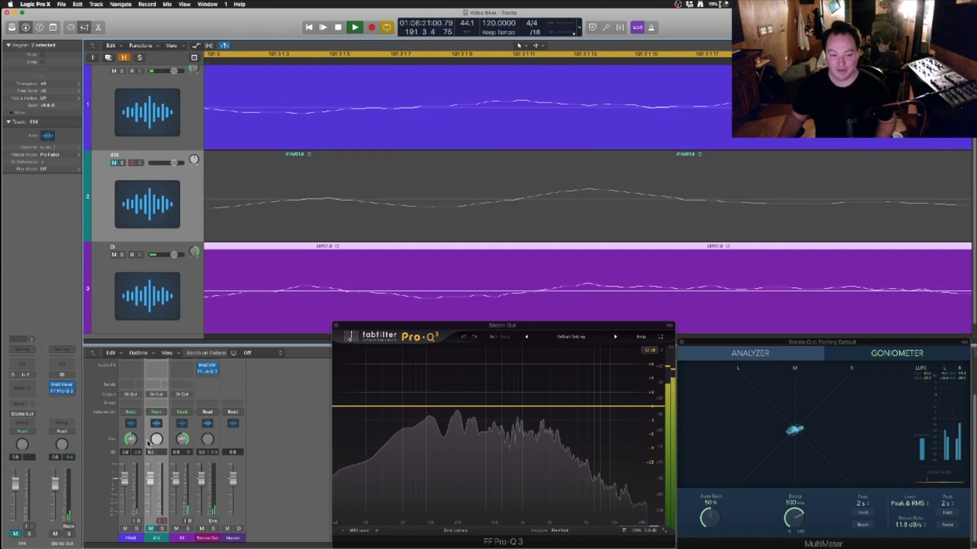
pyautogui.press('space')
# - Insert a mono Gain plug-in on the DI track, place its window beside the mixer channels, and enable Phase Invert
pyautogui.click(183, 366)
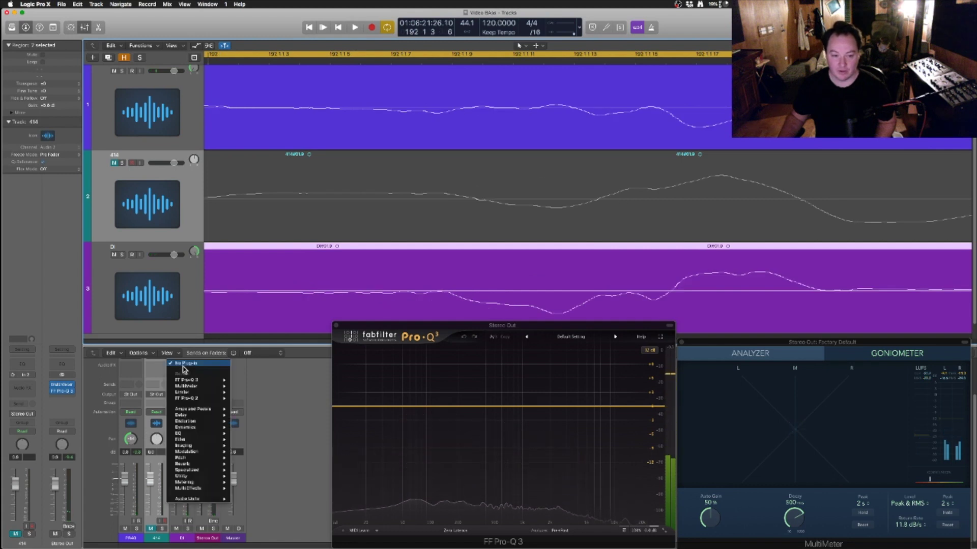
pyautogui.moveTo(195, 477)
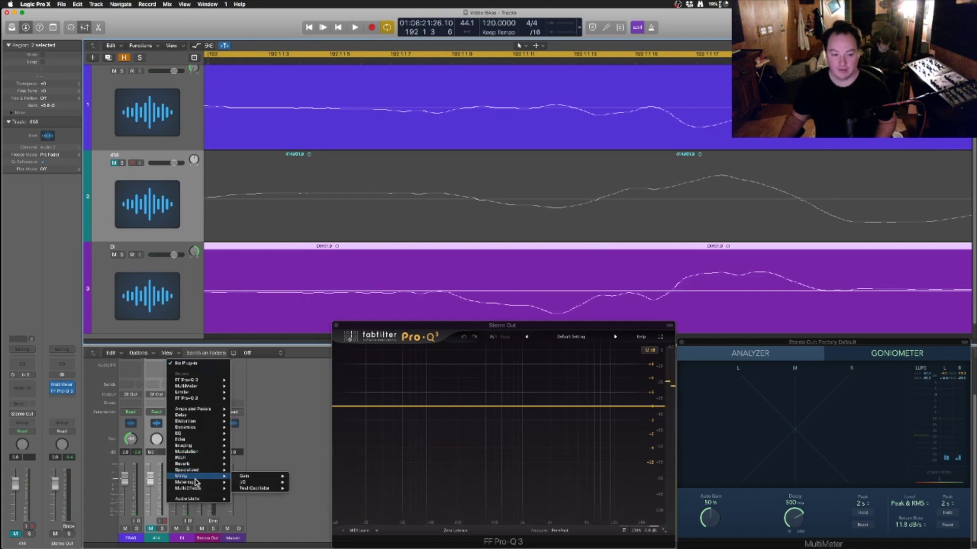
pyautogui.moveTo(274, 476)
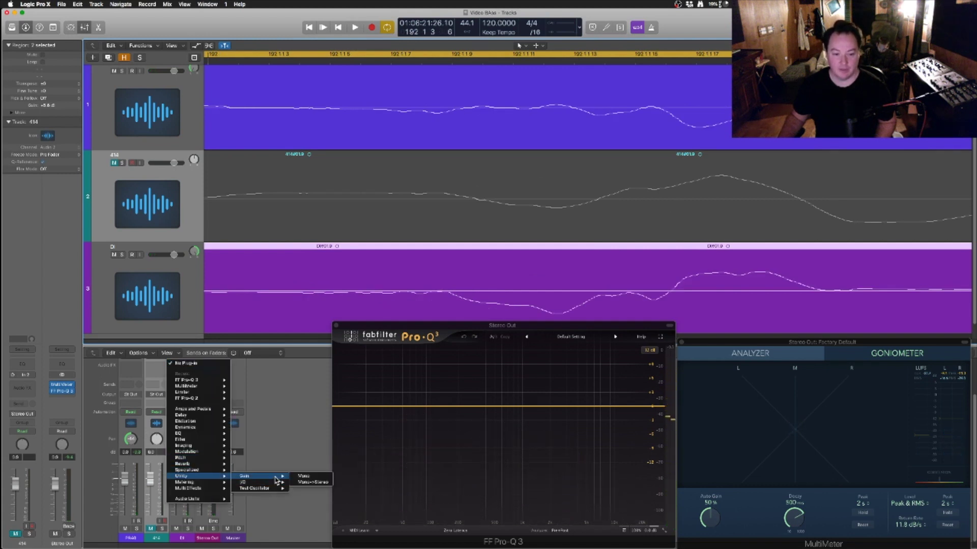
pyautogui.click(314, 478)
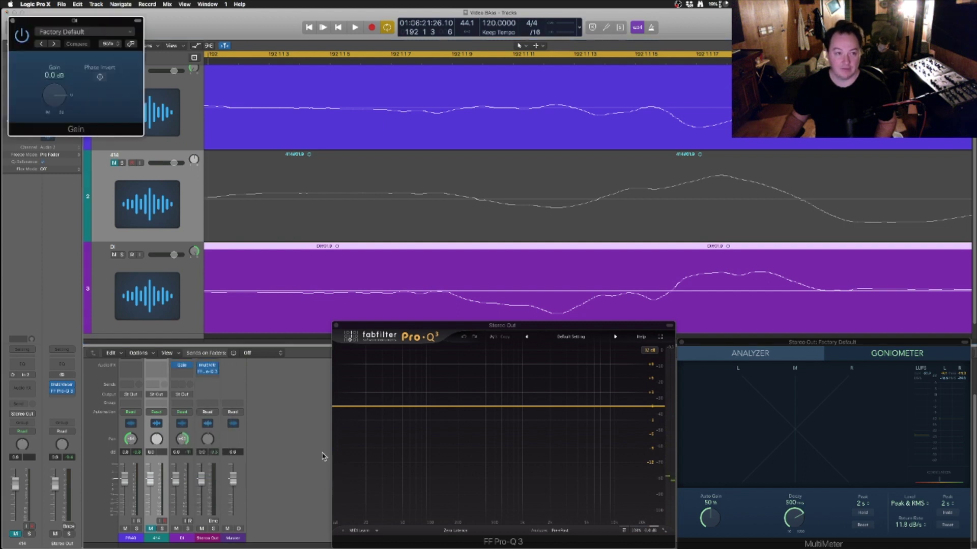
pyautogui.moveTo(103, 26); pyautogui.dragTo(153, 131)
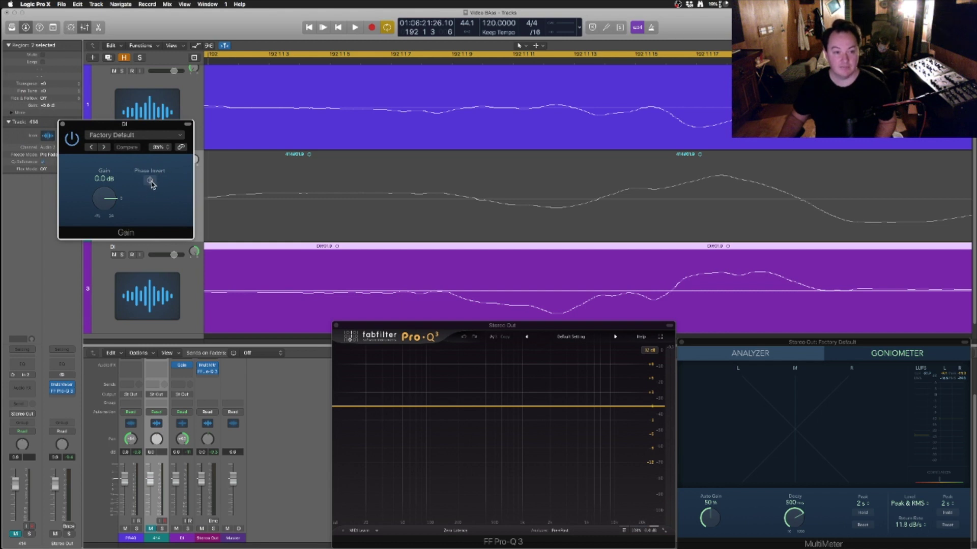
pyautogui.moveTo(151, 184); pyautogui.dragTo(330, 452)
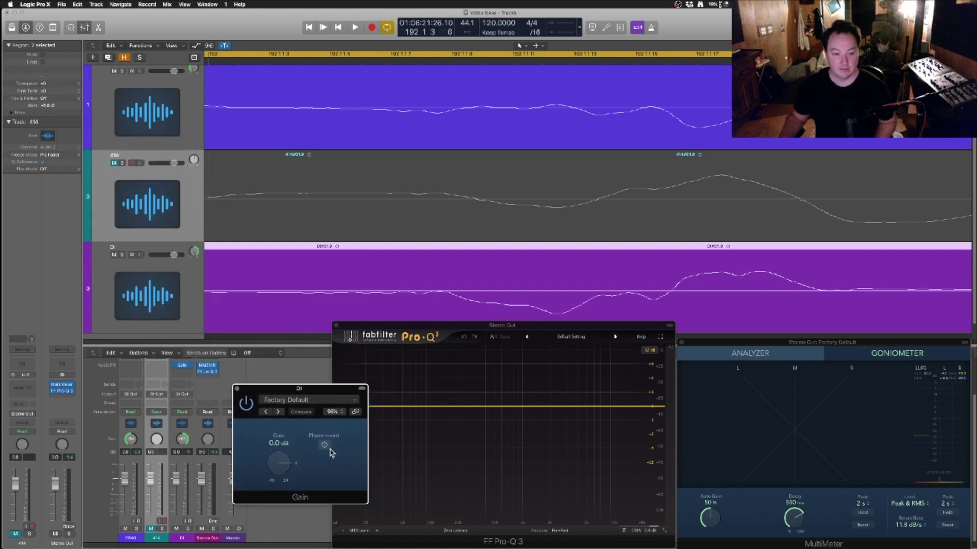
pyautogui.click(324, 446)
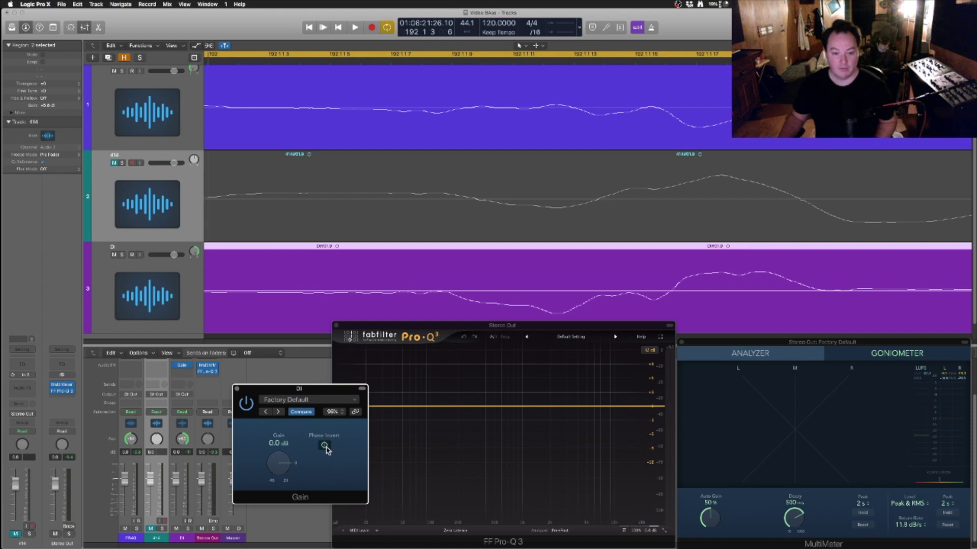
# - Play the PR40 and DI together, toggling the DI's Phase Invert off and on to compare the polarities, and stop playback
pyautogui.press('space')
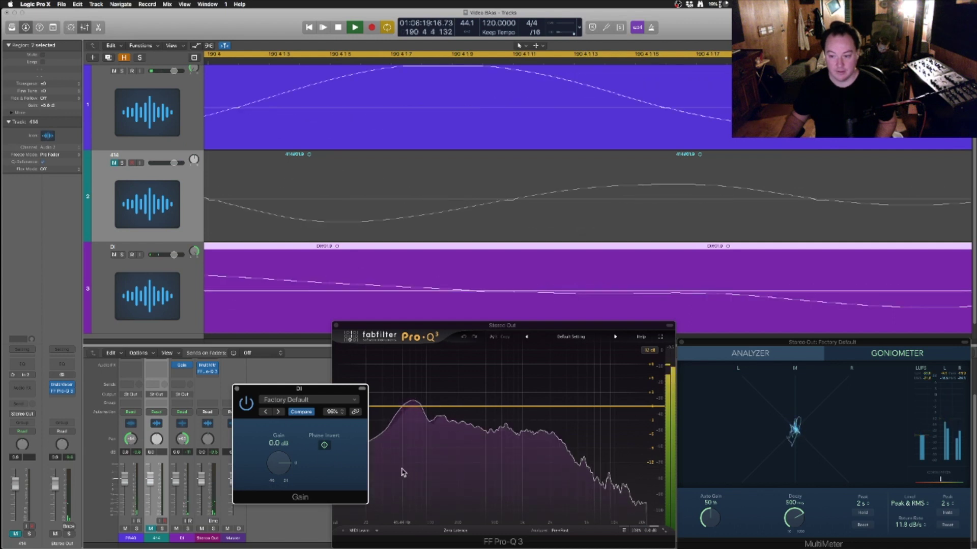
pyautogui.click(324, 447)
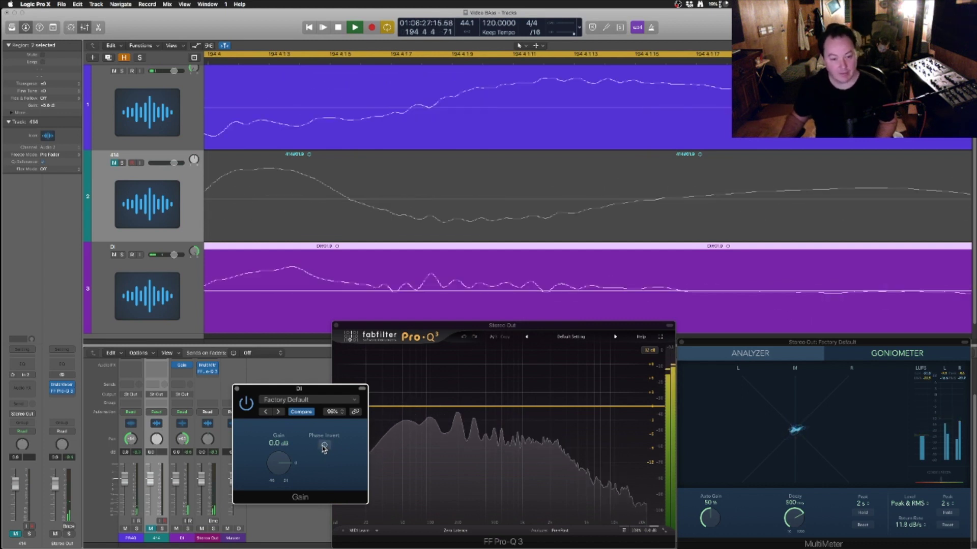
pyautogui.click(324, 446)
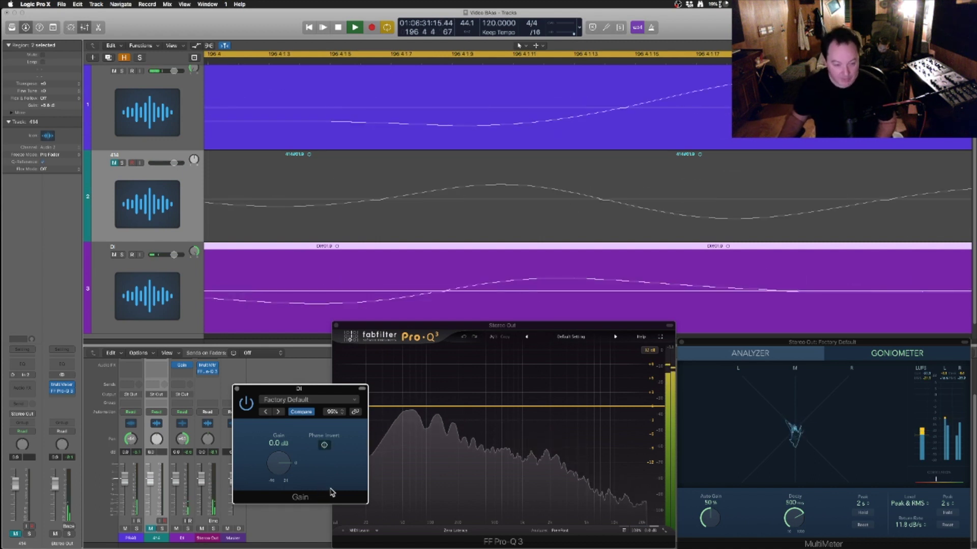
pyautogui.press('space')
pyautogui.scroll(-3, 398, 231)
pyautogui.scroll(-5, 399, 231)
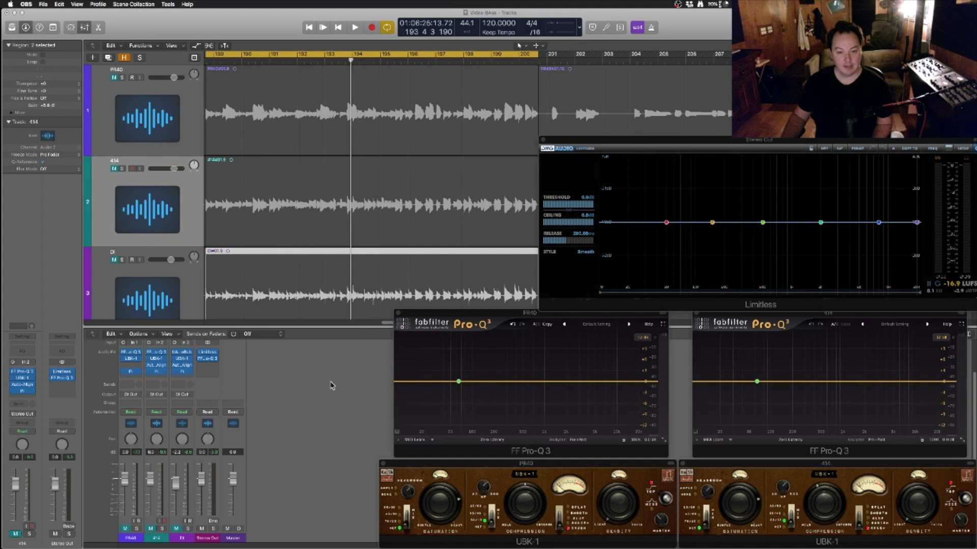
# - Review the Pro-Q 3 and UBK-1 plug-ins on the PR40 and 414 tracks, including the PR40 equalizer's analyzer options
pyautogui.click(457, 380)
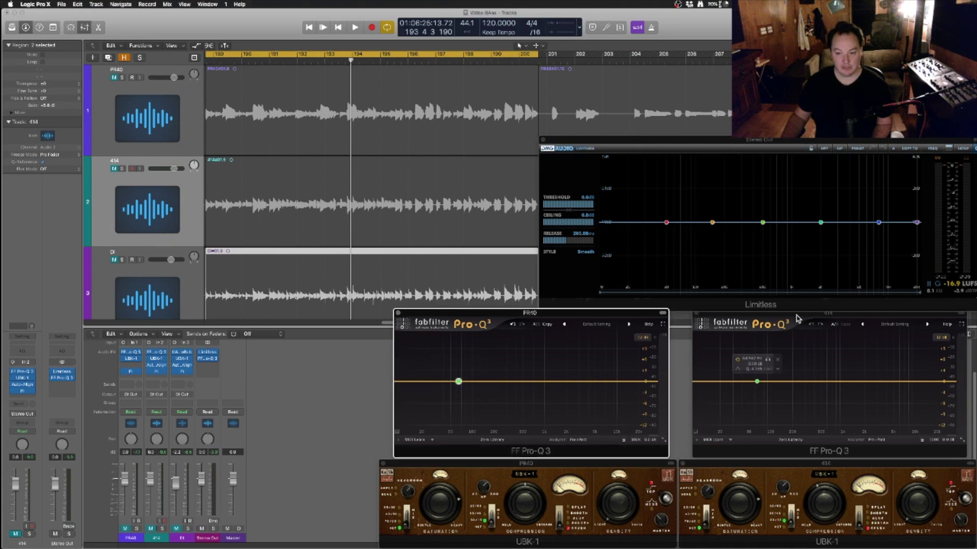
pyautogui.click(797, 319)
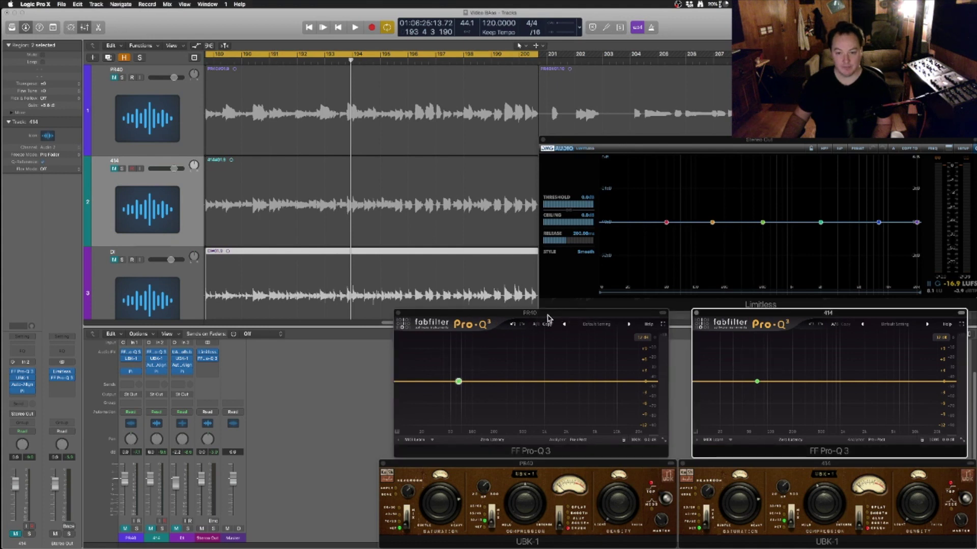
pyautogui.click(547, 469)
pyautogui.click(835, 469)
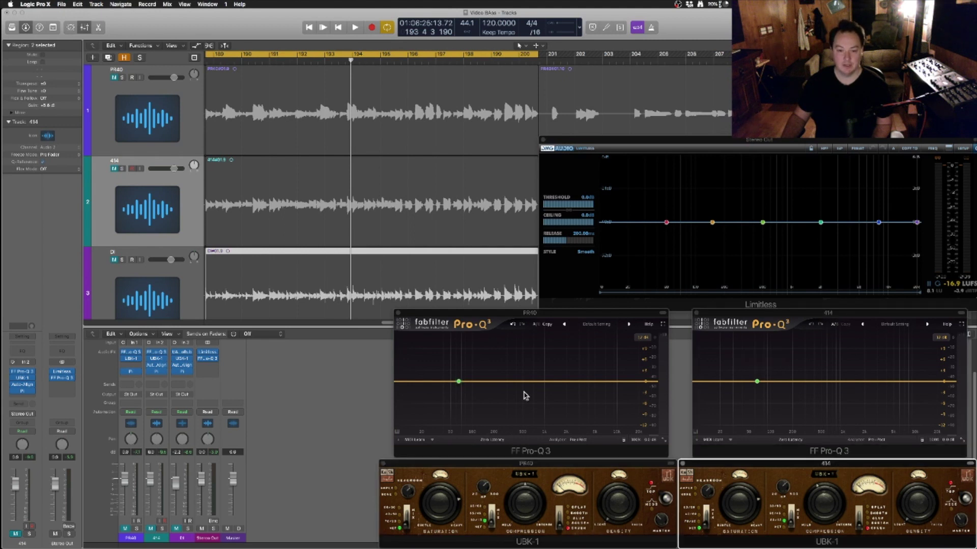
pyautogui.click(472, 327)
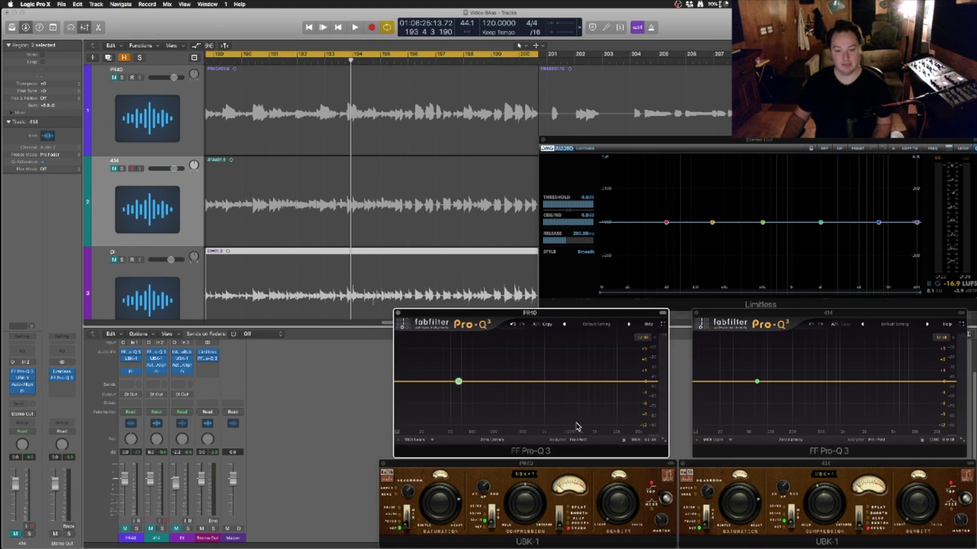
pyautogui.click(580, 441)
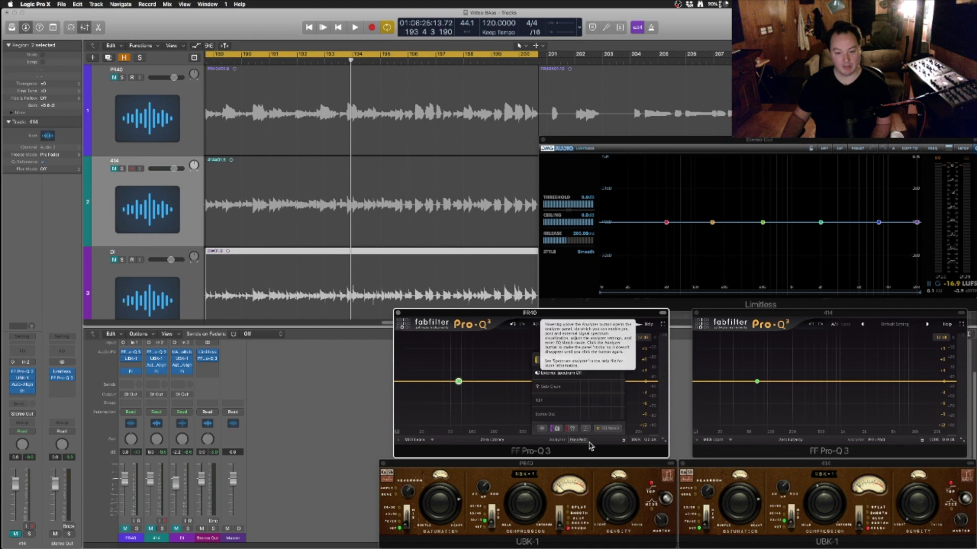
pyautogui.click(539, 469)
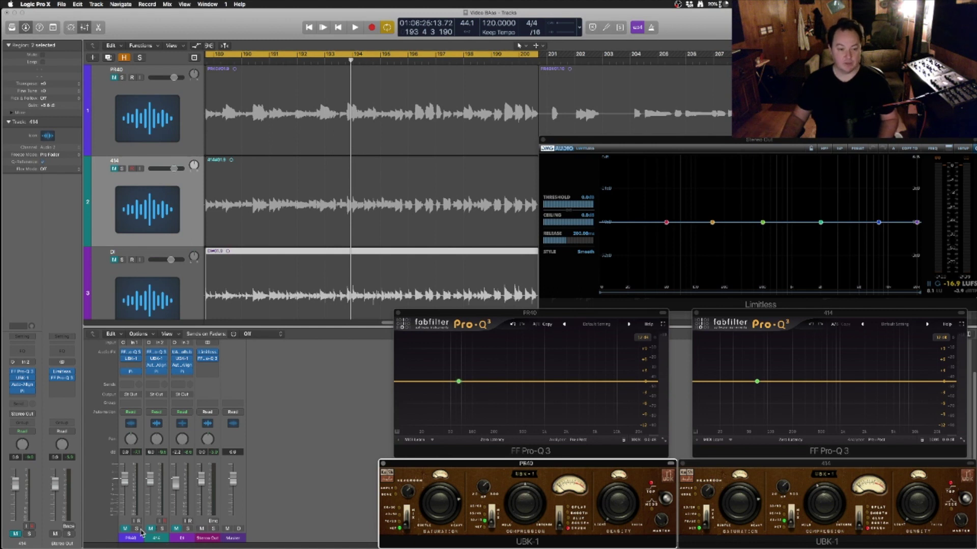
# - Play the PR40, the 414 and the DI alone in turn by switching their mutes, and stop playback
pyautogui.click(125, 529)
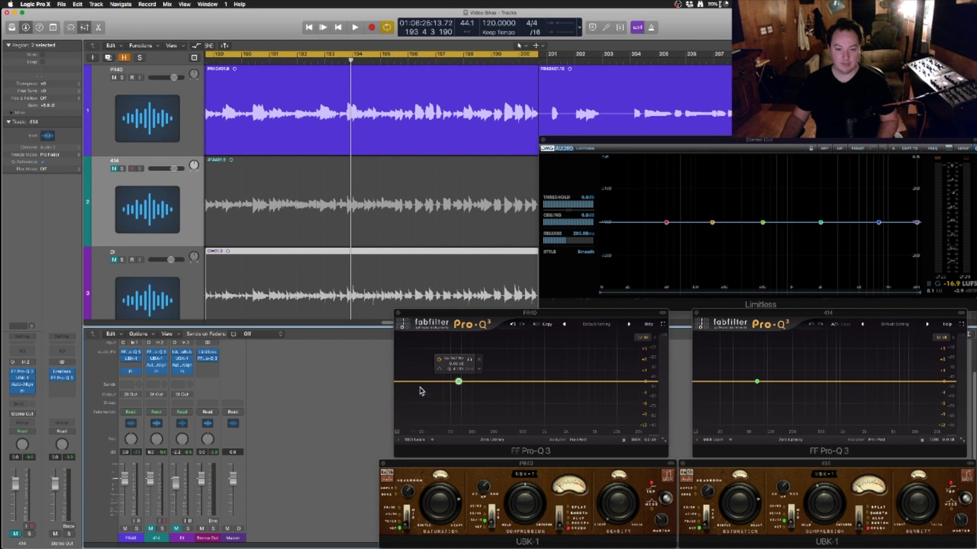
pyautogui.press('space')
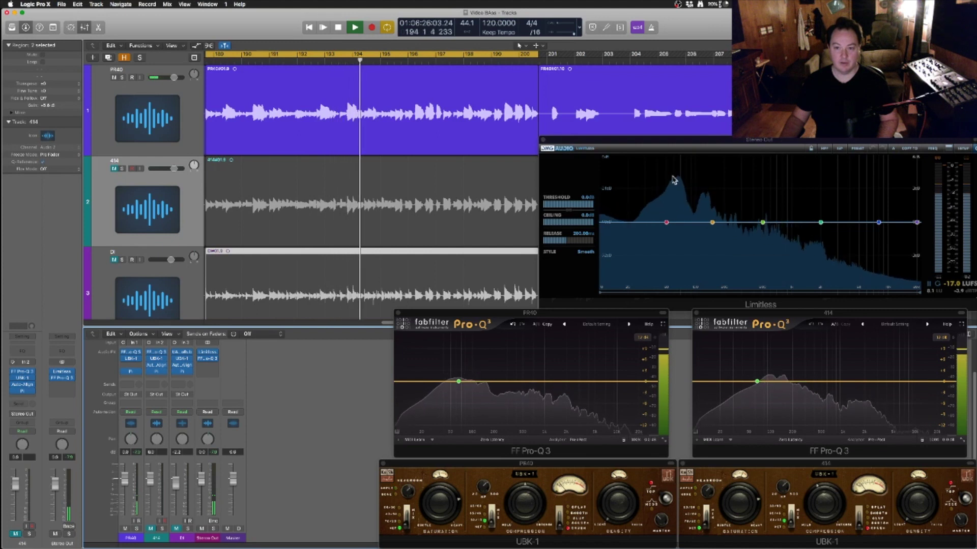
pyautogui.moveTo(666, 222)
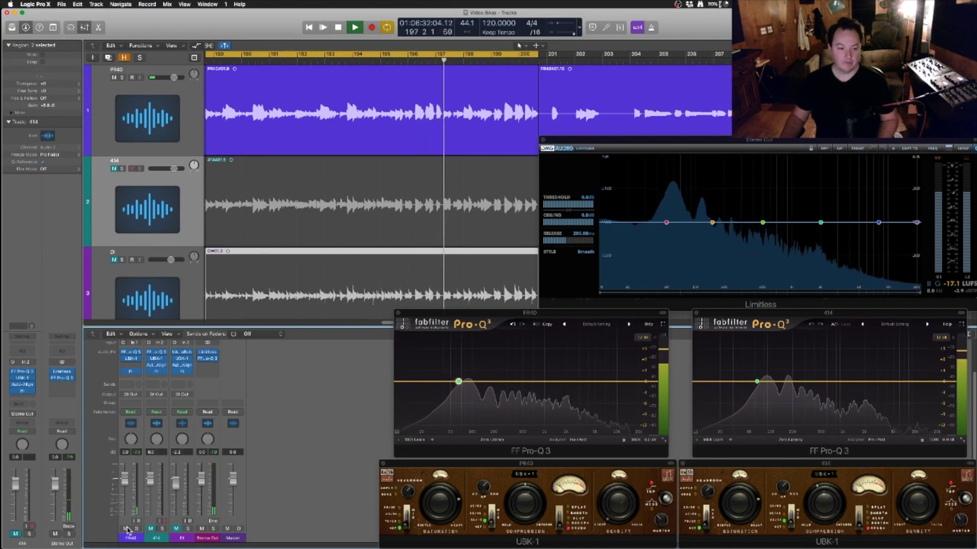
pyautogui.click(126, 529)
pyautogui.click(151, 529)
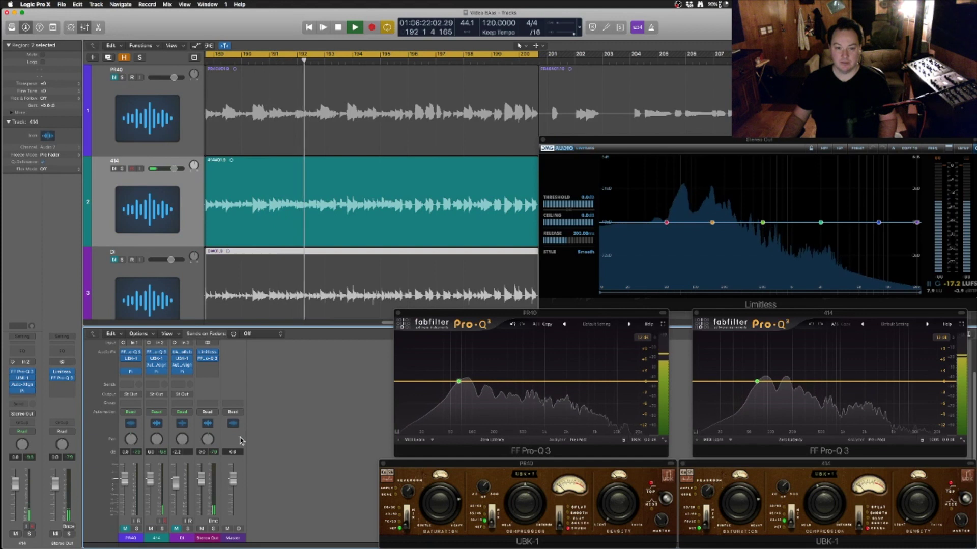
pyautogui.click(175, 532)
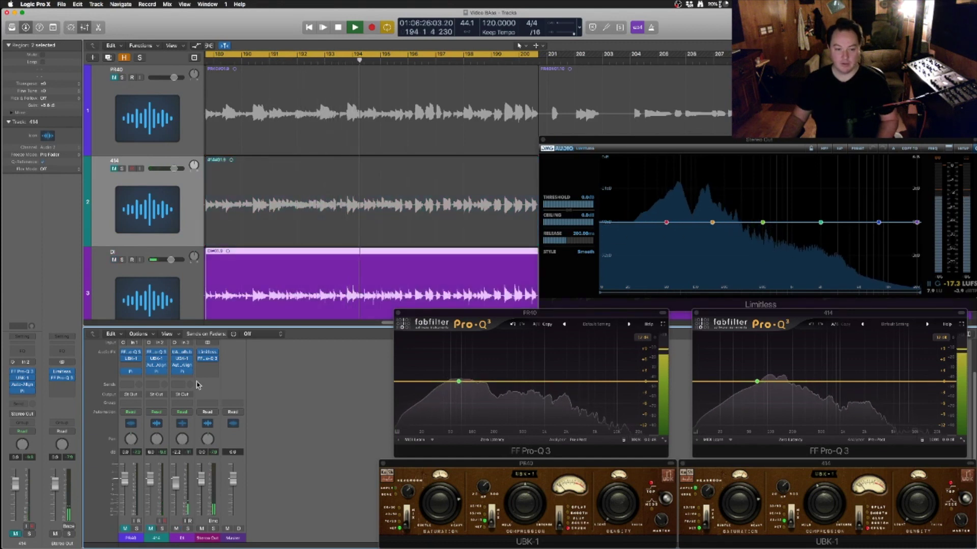
pyautogui.press('space')
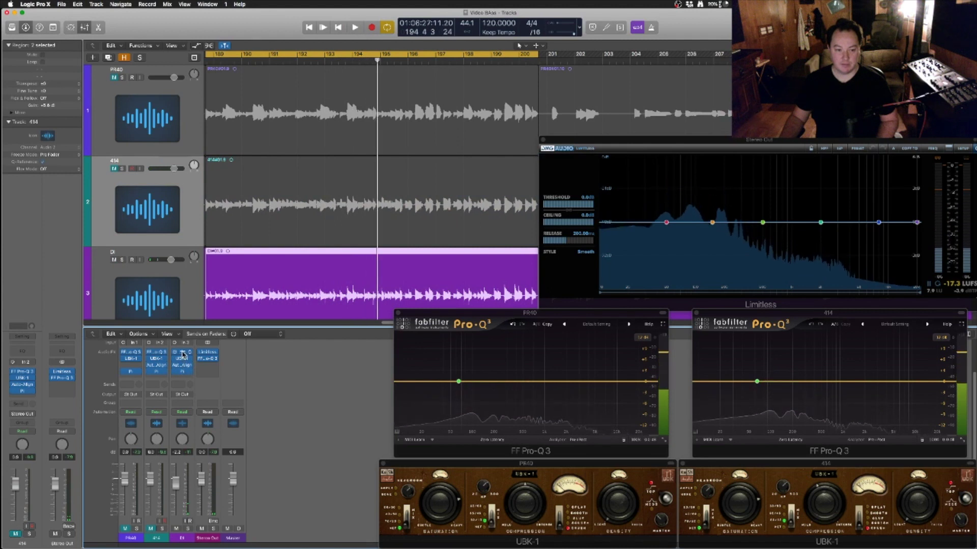
# - Open the DI track's Bass Amp Room plug-in and look through its cabinets and microphone positions, returning to the original cabinet
pyautogui.click(182, 362)
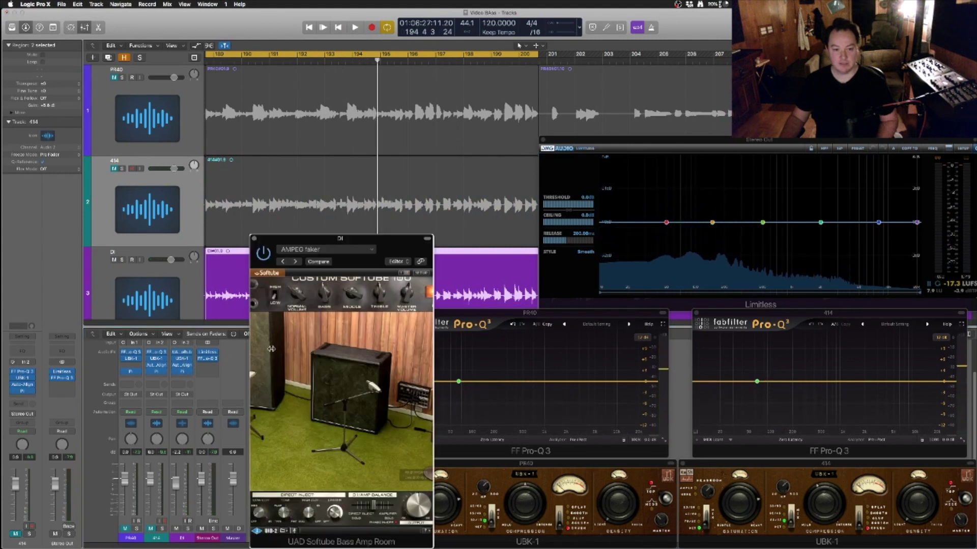
pyautogui.click(326, 353)
pyautogui.click(326, 352)
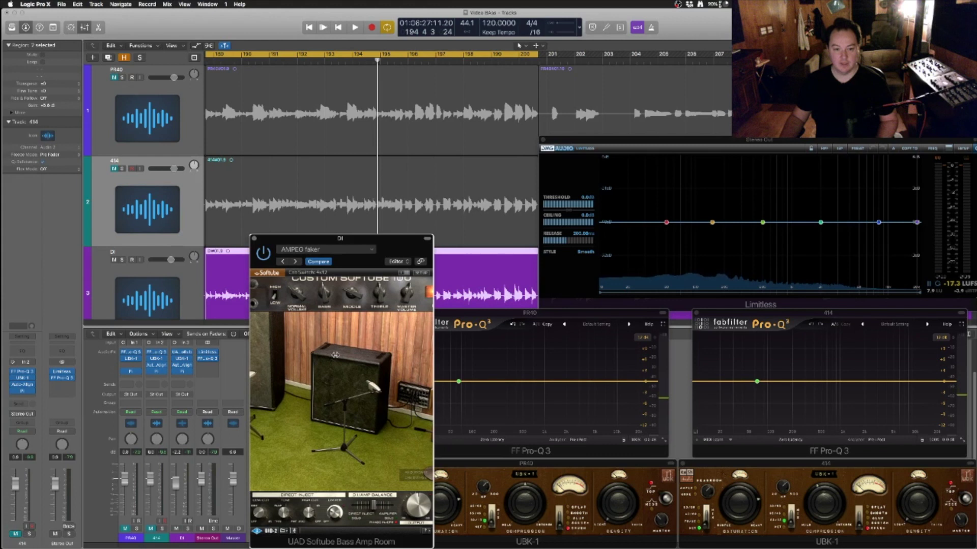
pyautogui.click(399, 411)
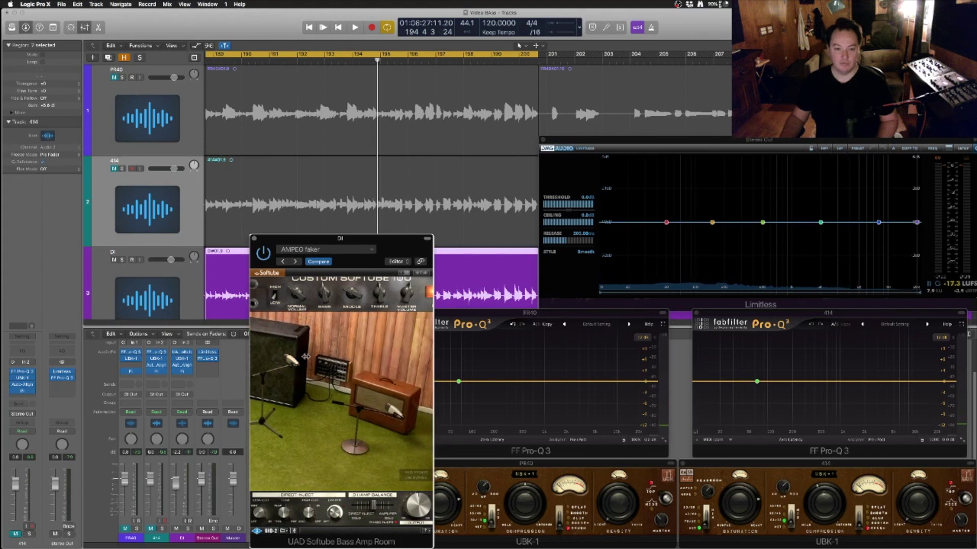
pyautogui.click(316, 338)
pyautogui.click(351, 359)
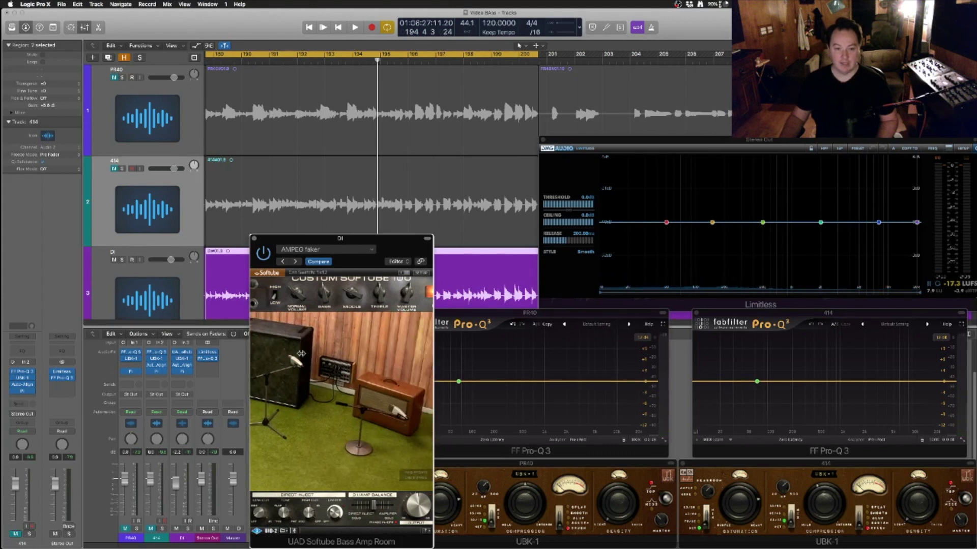
pyautogui.moveTo(402, 418); pyautogui.dragTo(383, 430)
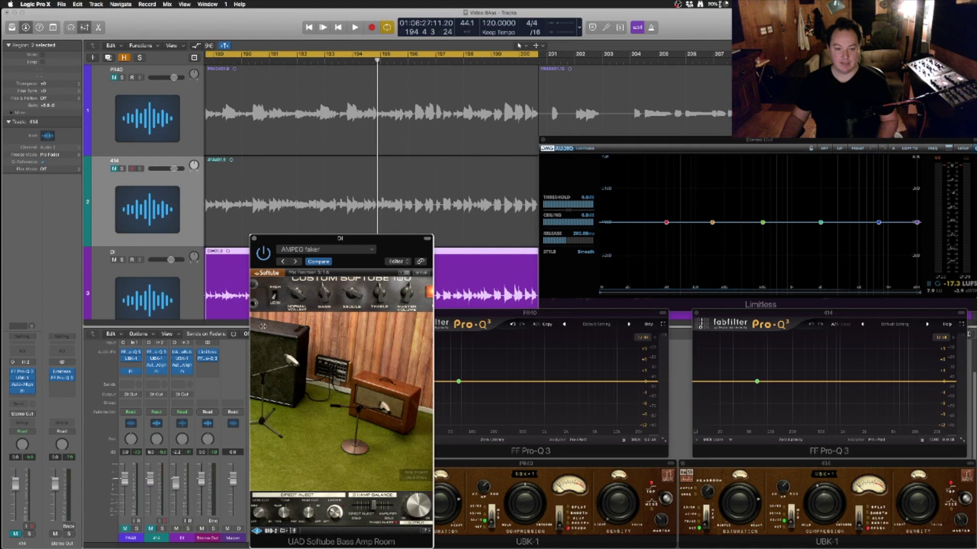
pyautogui.click(267, 329)
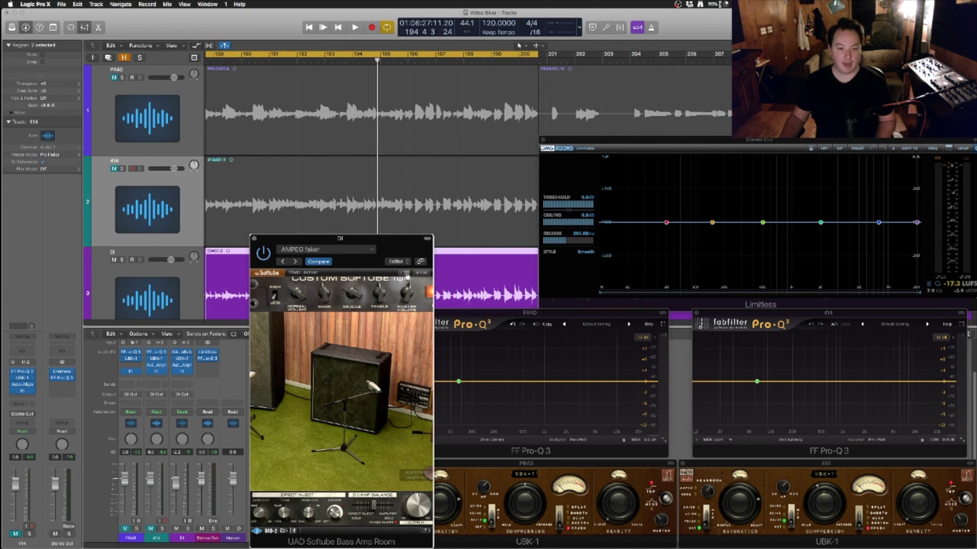
# - Play the DI, the 414 alone and the soloed DI for comparison, stop playback, and close the Bass Amp Room window
pyautogui.press('space')
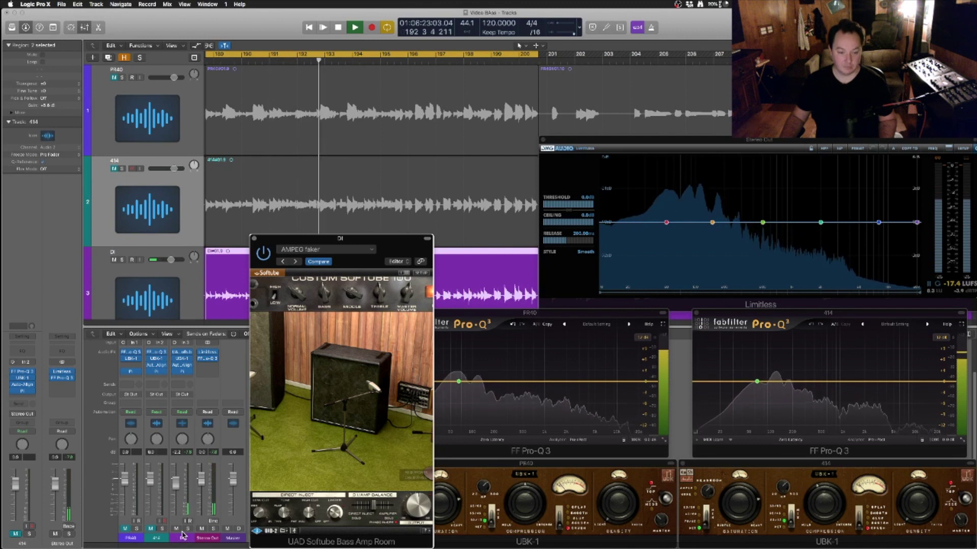
pyautogui.click(176, 529)
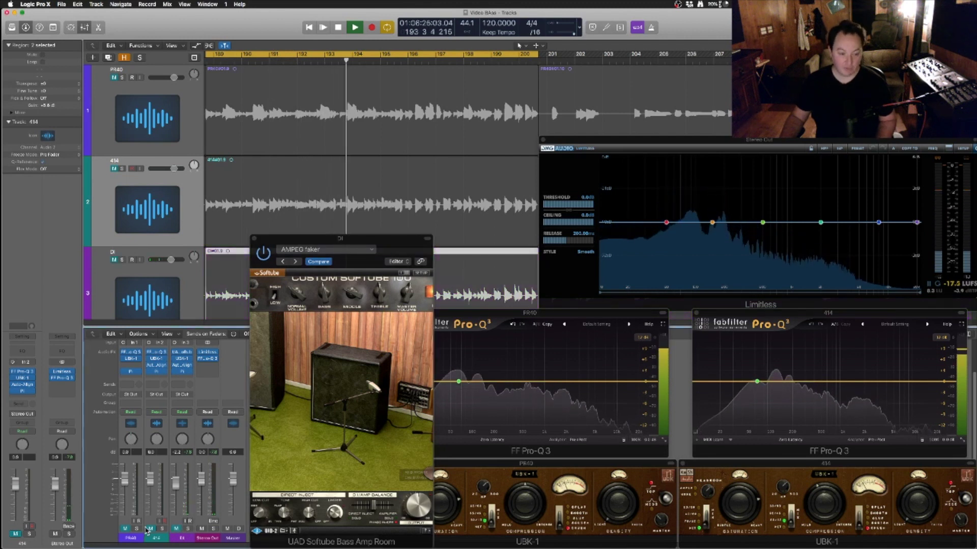
pyautogui.click(151, 529)
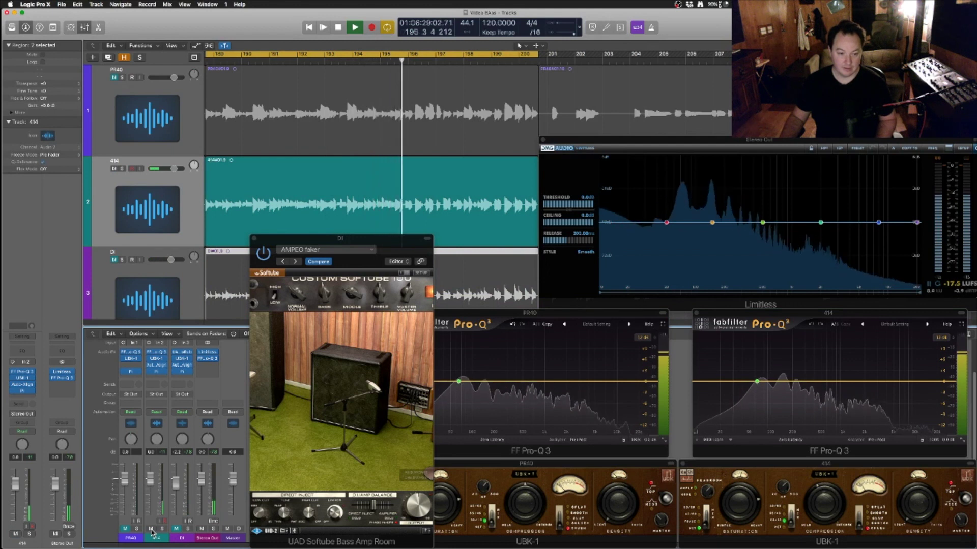
pyautogui.click(188, 530)
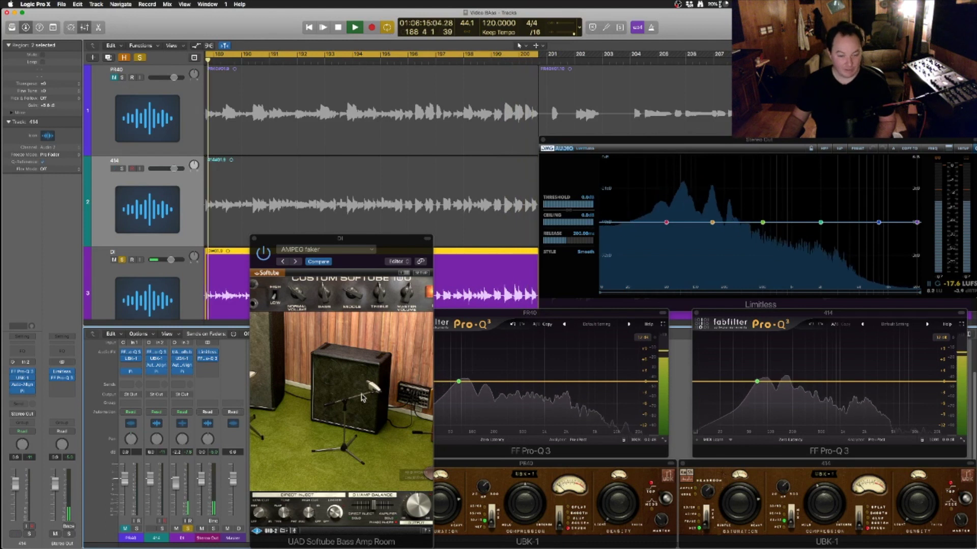
pyautogui.press('space')
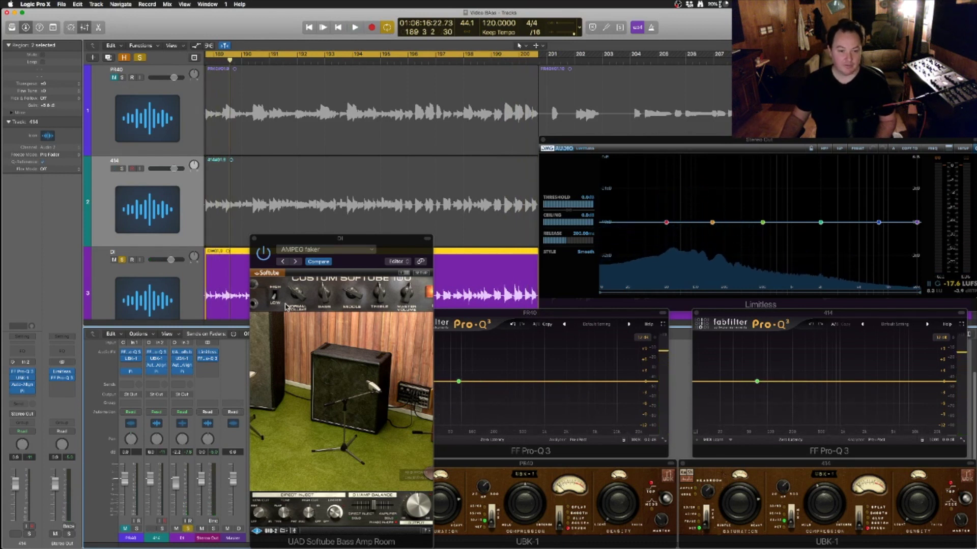
pyautogui.click(254, 240)
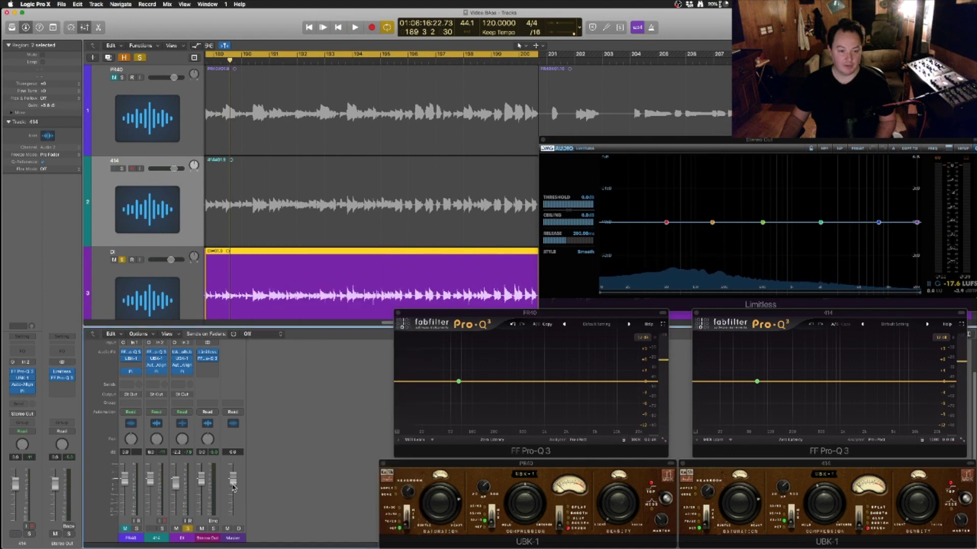
# - Exclusively solo the PR40, the 414 and the DI in turn during playback to compare their tones
pyautogui.keyDown('alt'); pyautogui.click(136, 529); pyautogui.keyUp('alt')
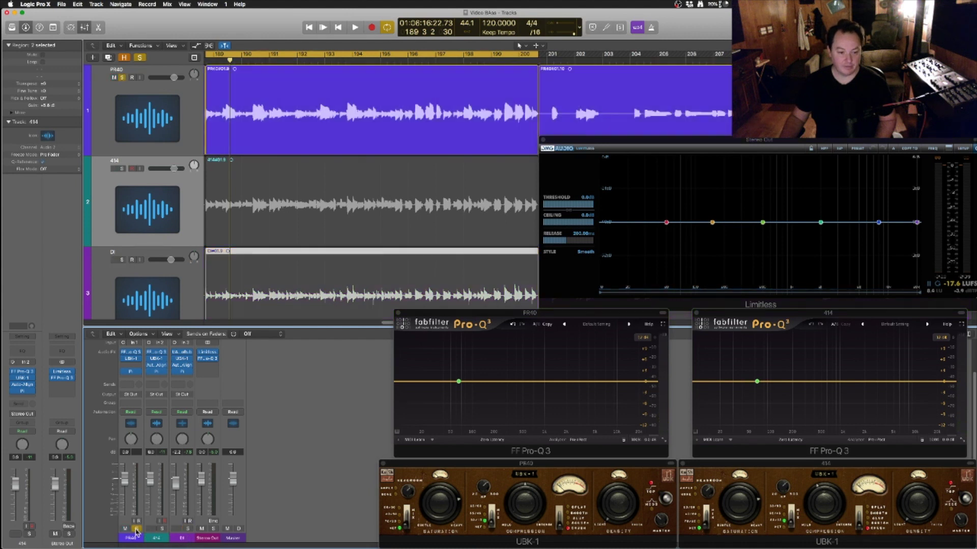
pyautogui.press('space')
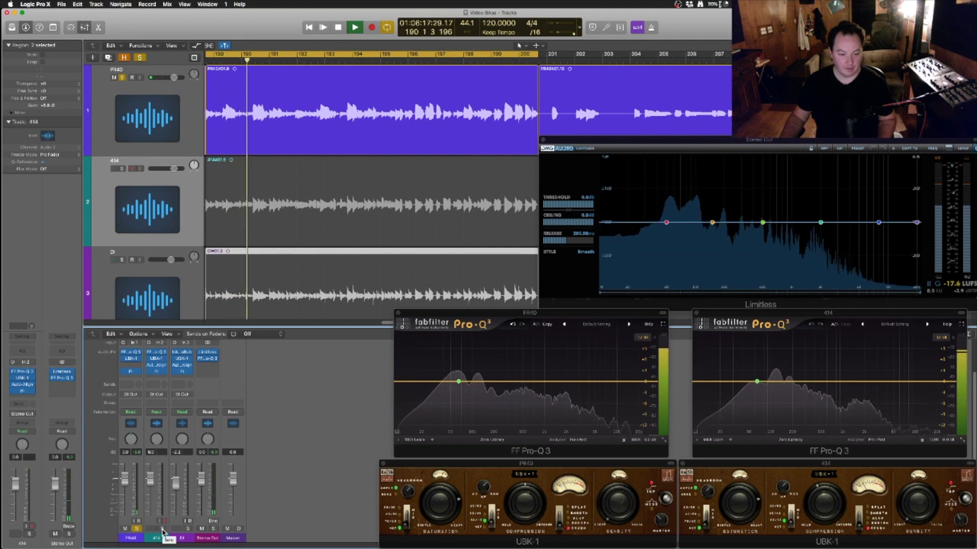
pyautogui.keyDown('alt'); pyautogui.click(162, 530); pyautogui.keyUp('alt')
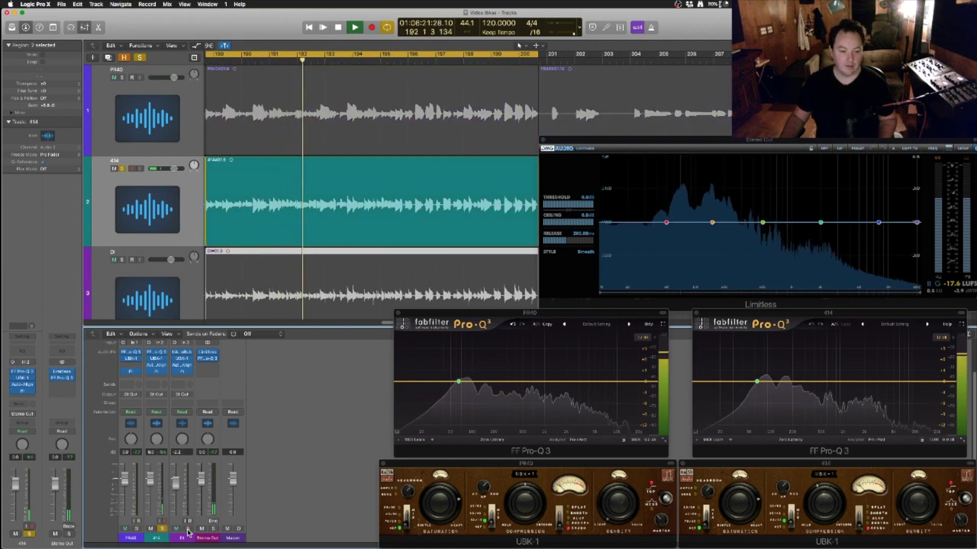
pyautogui.keyDown('alt'); pyautogui.click(188, 531); pyautogui.keyUp('alt')
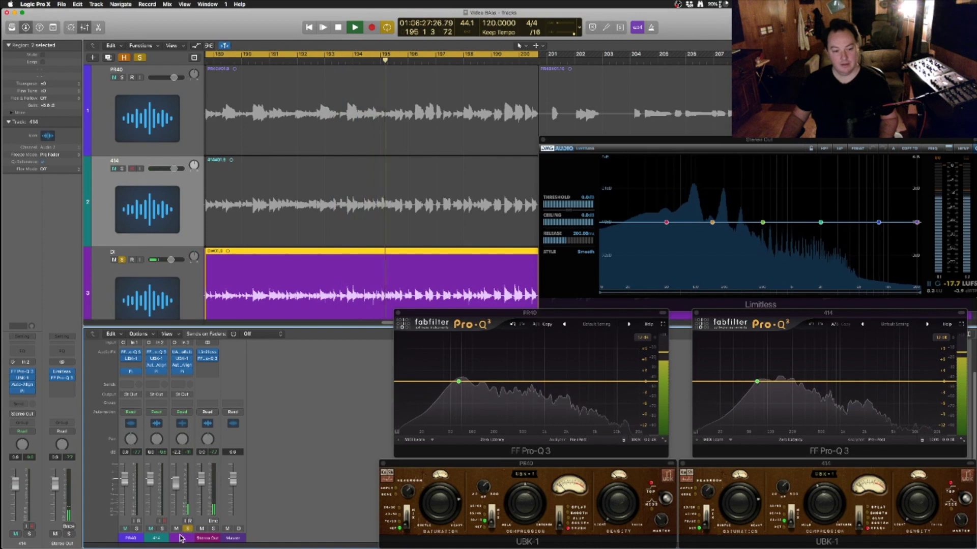
# - Clear the DI solo, compare the PR40 with and without the 414, unmute the DI to hear all three, and stop playback
pyautogui.click(188, 530)
pyautogui.click(176, 530)
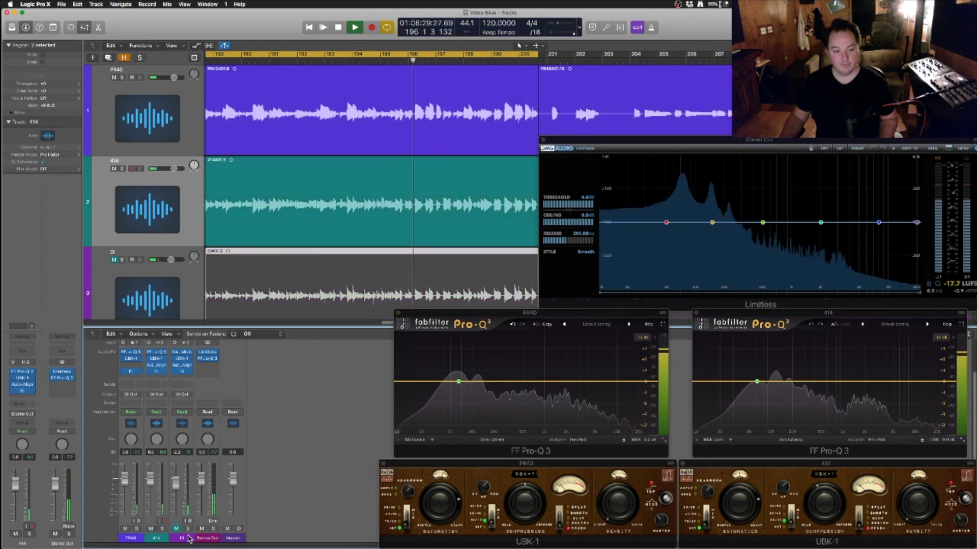
pyautogui.click(151, 529)
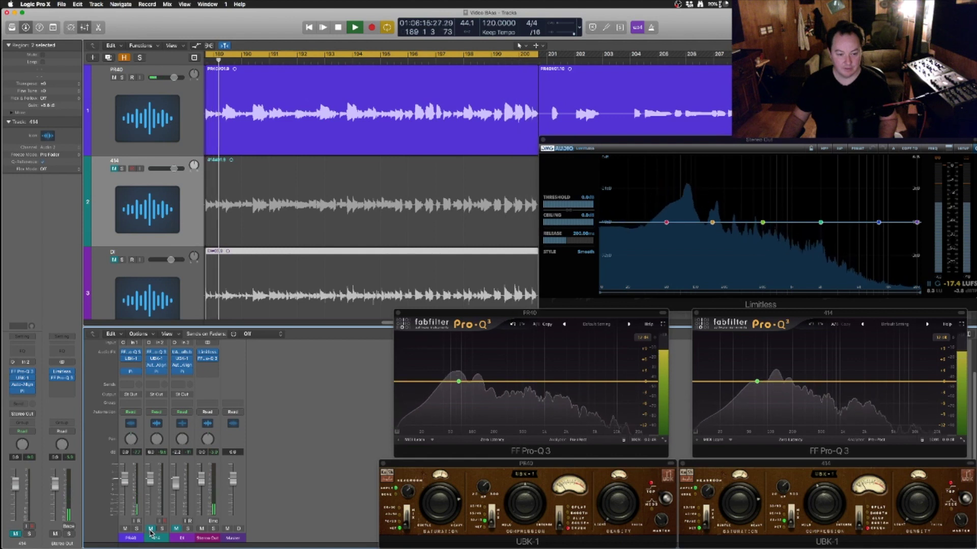
pyautogui.click(151, 529)
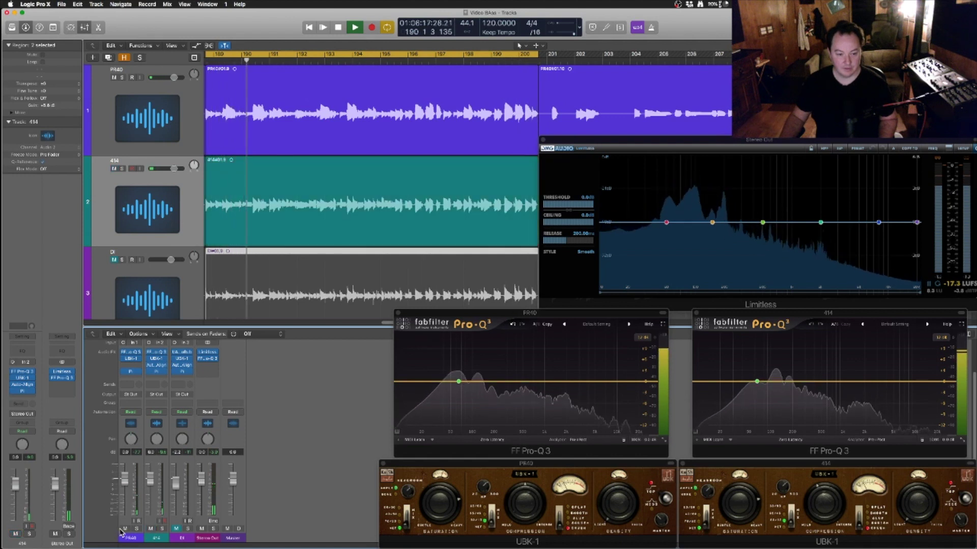
pyautogui.click(177, 529)
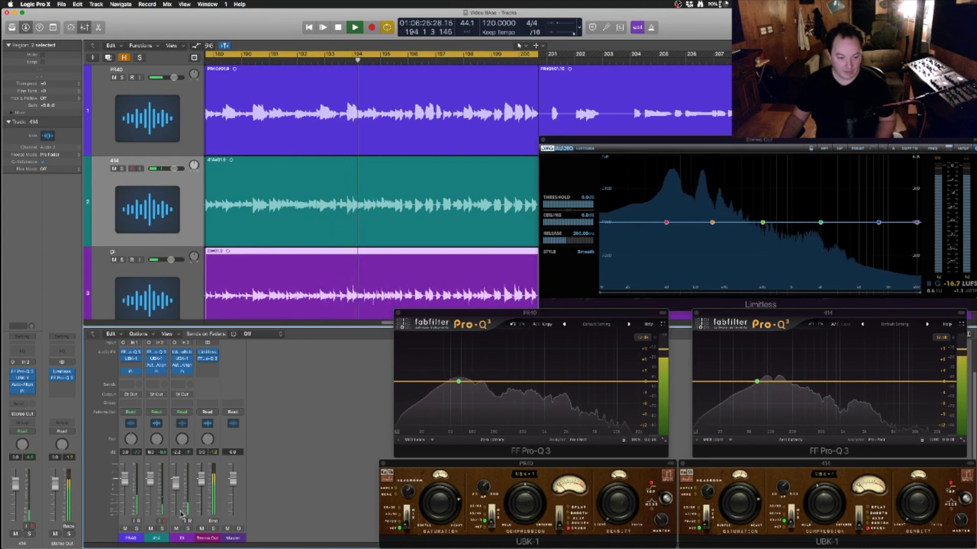
pyautogui.press('space')
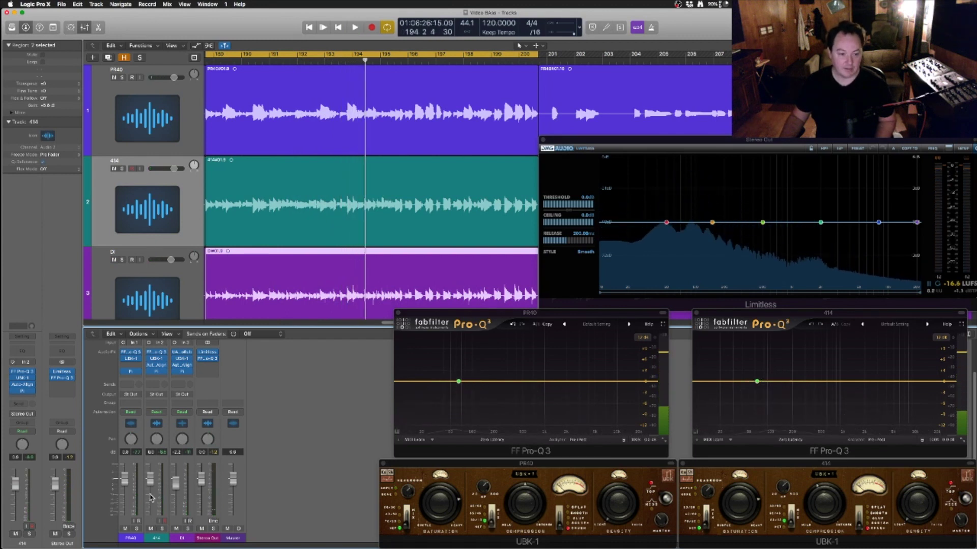
# - Mute the 414 and DI, play the PR40 alone, unmute the 414 and the DI one by one, and stop playback
pyautogui.moveTo(177, 369)
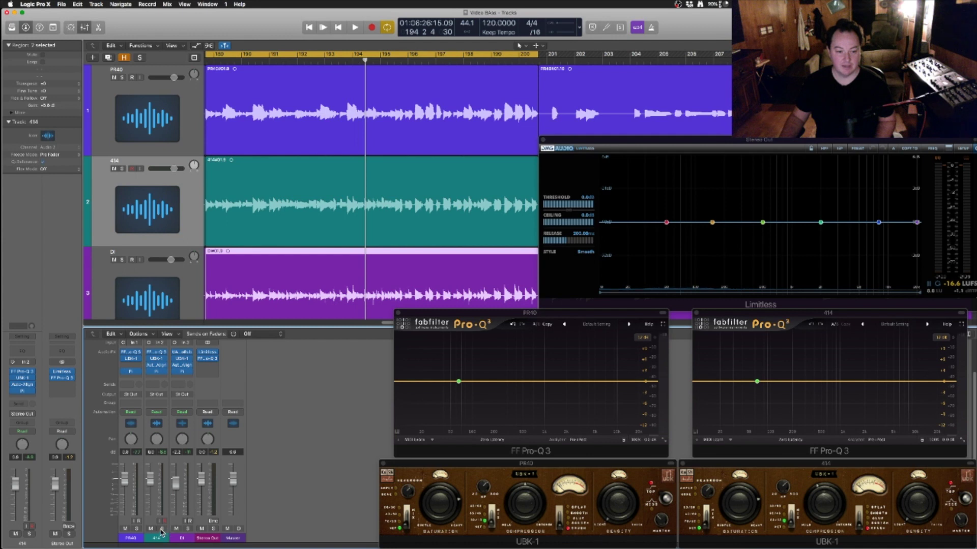
pyautogui.moveTo(152, 529); pyautogui.dragTo(180, 530)
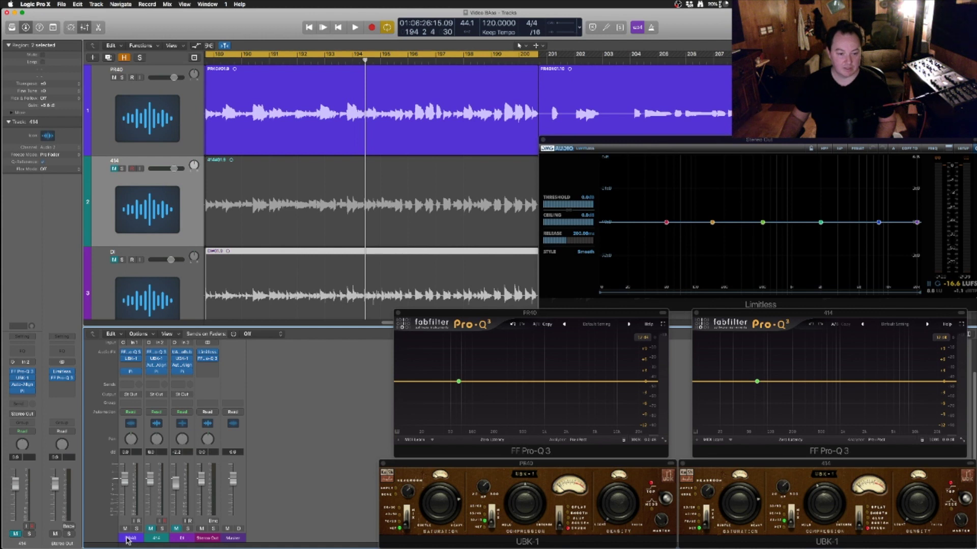
pyautogui.press('space')
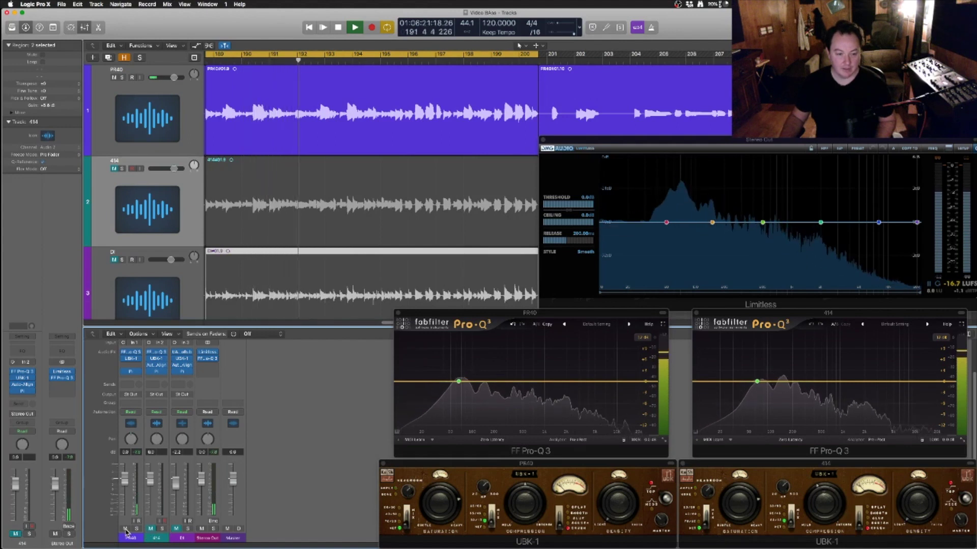
pyautogui.click(150, 529)
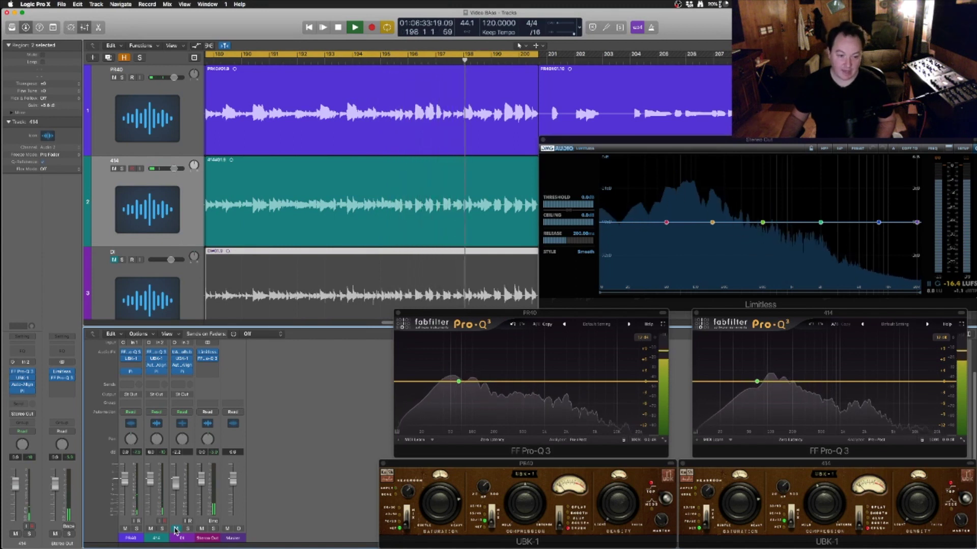
pyautogui.click(176, 529)
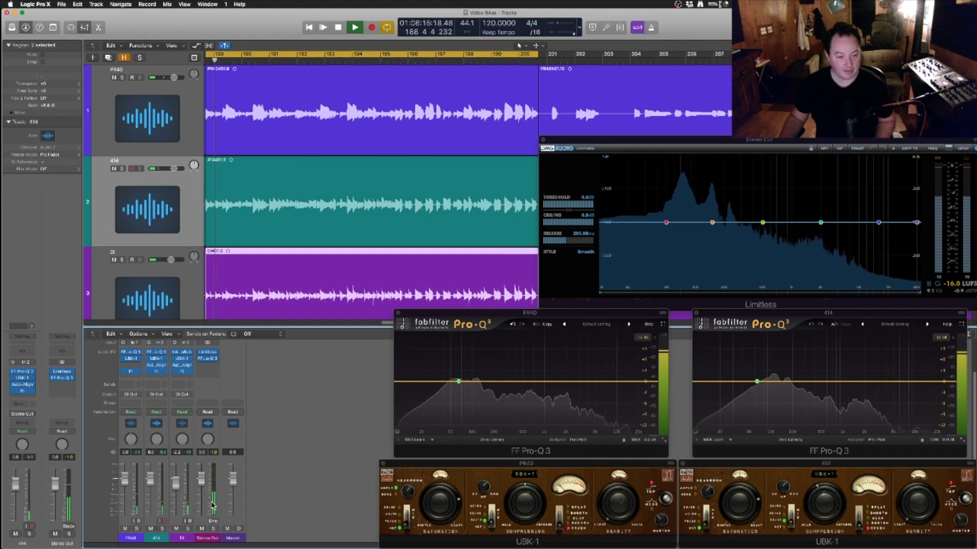
pyautogui.press('space')
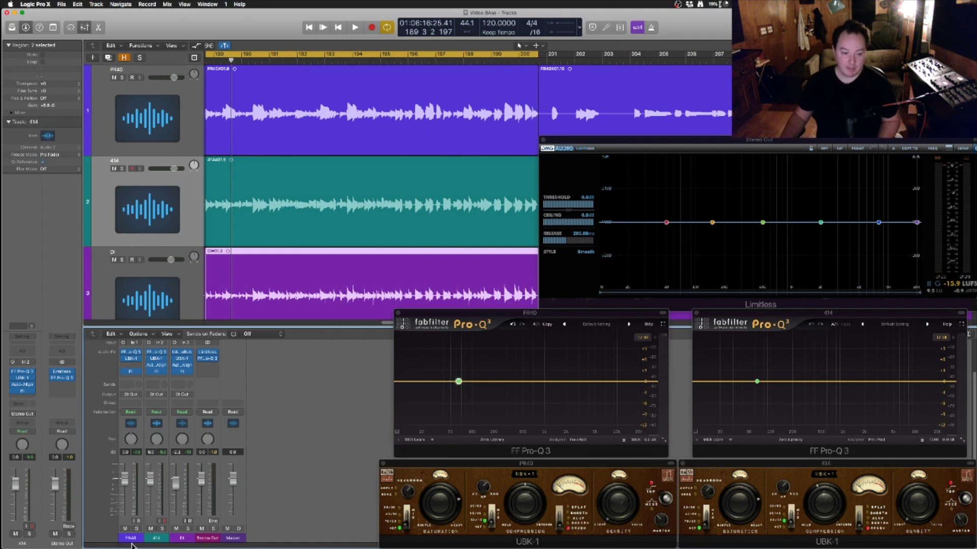
# - Mute the 414 and DI, play the PR40 alone, switch to the 414 alone, and unmute the PR40 to hear both
pyautogui.moveTo(150, 529); pyautogui.dragTo(174, 529)
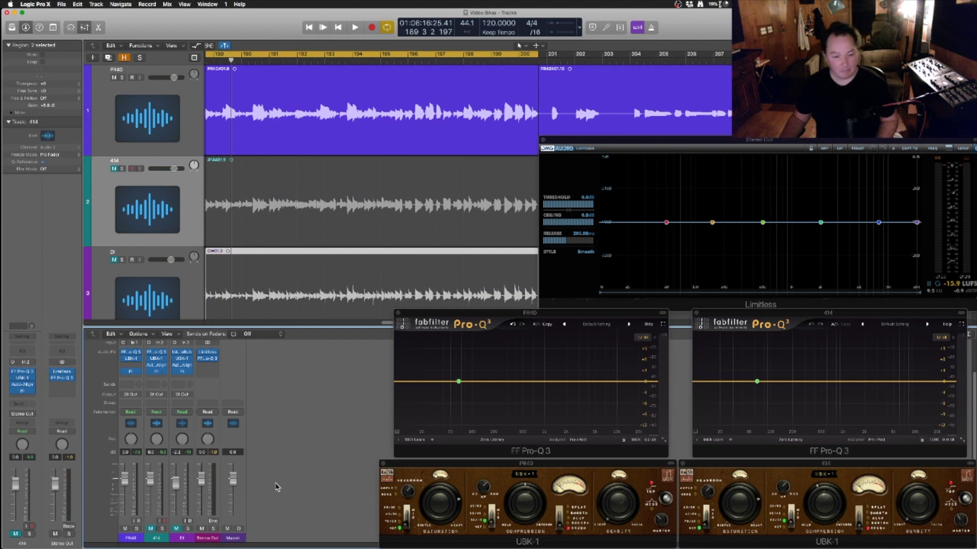
pyautogui.press('space')
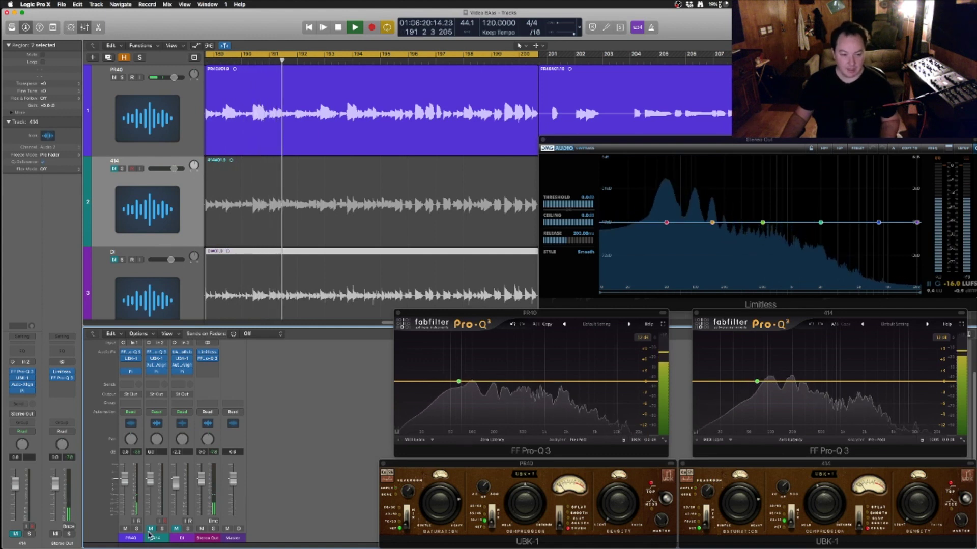
pyautogui.click(124, 530)
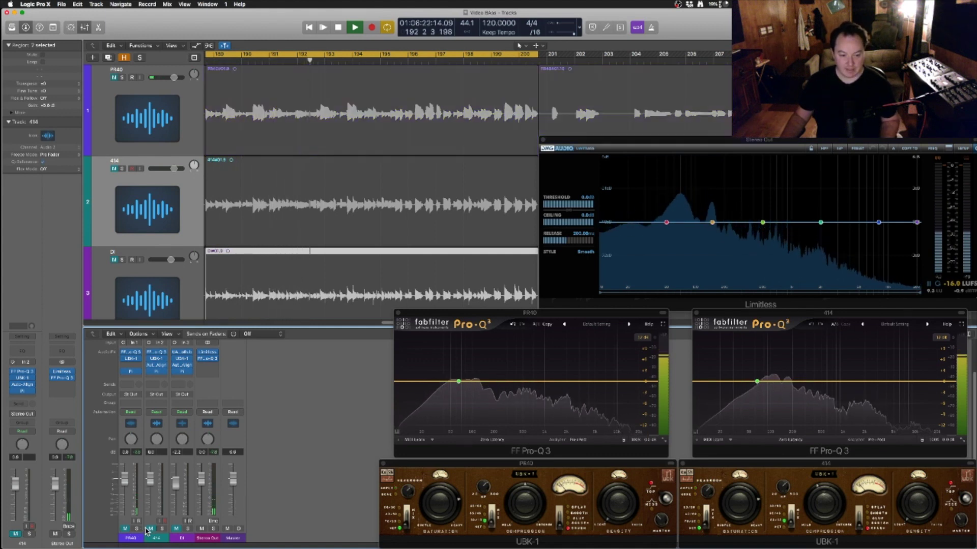
pyautogui.click(151, 530)
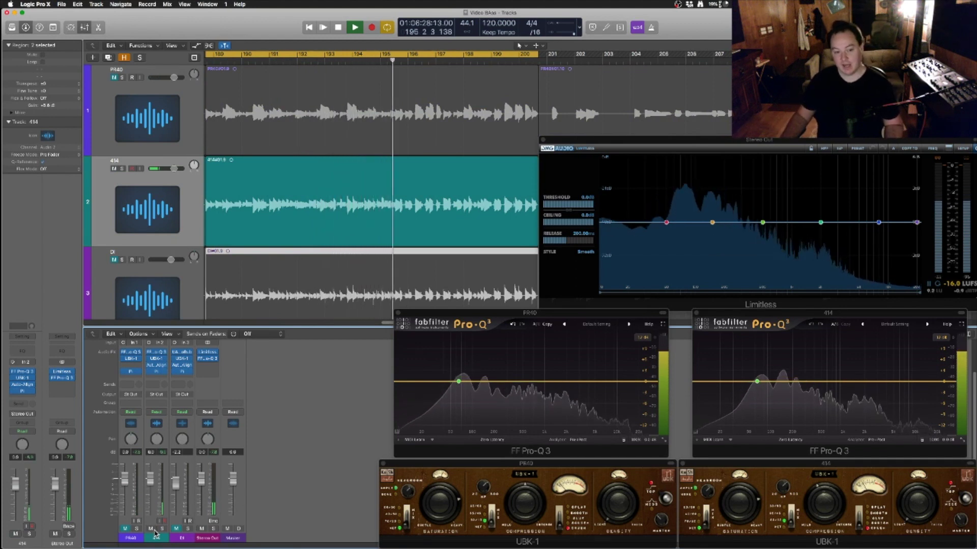
pyautogui.click(126, 529)
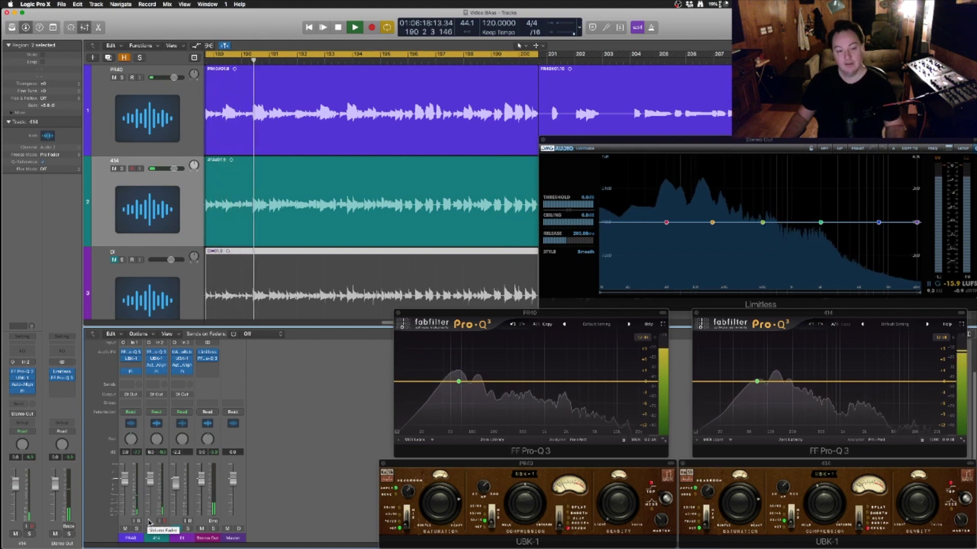
# - Compare the 414 alone with the 414 and DI together, and return to only the PR40 unmuted
pyautogui.click(125, 529)
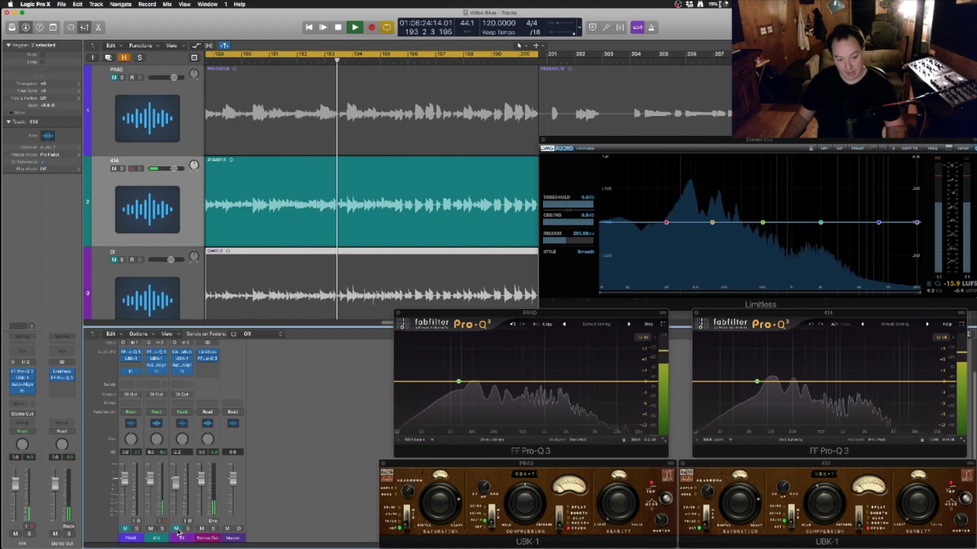
pyautogui.click(177, 530)
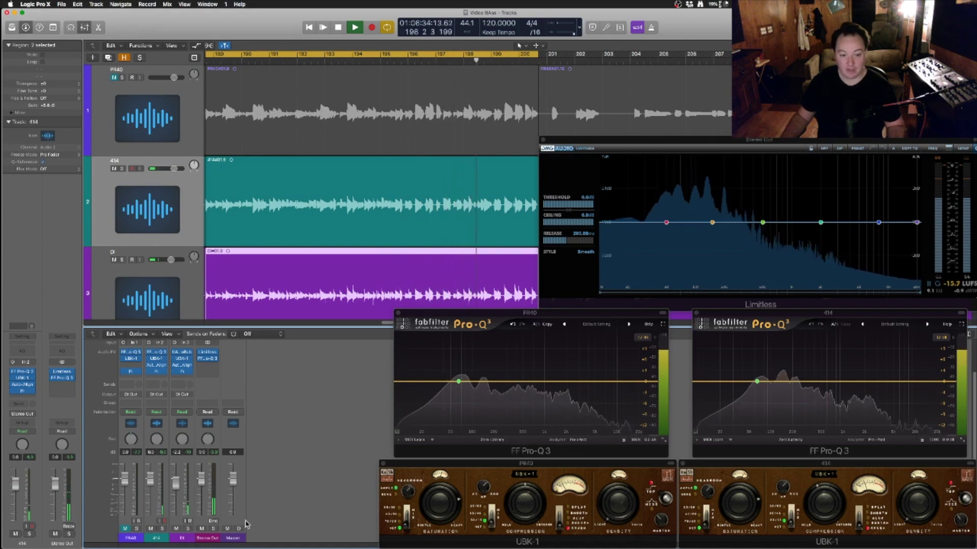
pyautogui.click(176, 529)
pyautogui.click(150, 529)
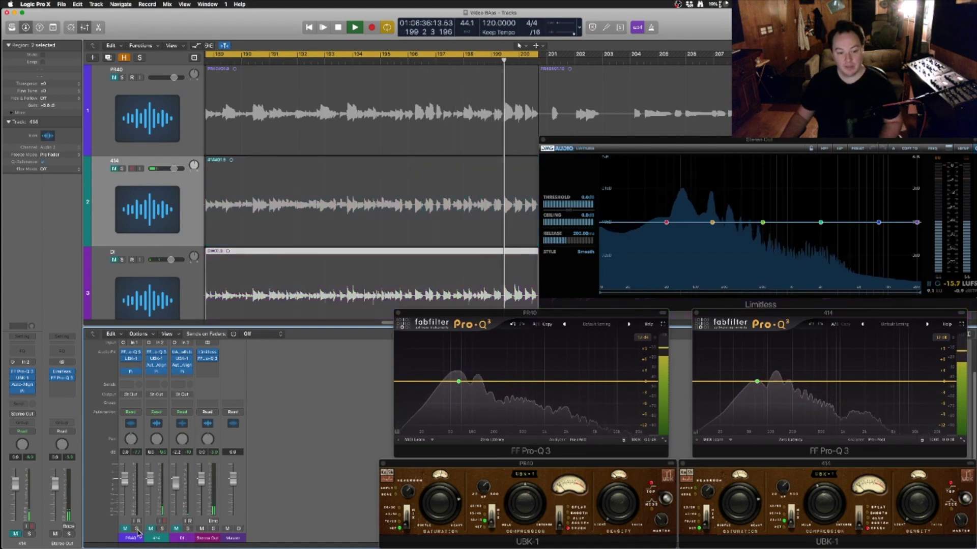
pyautogui.click(124, 529)
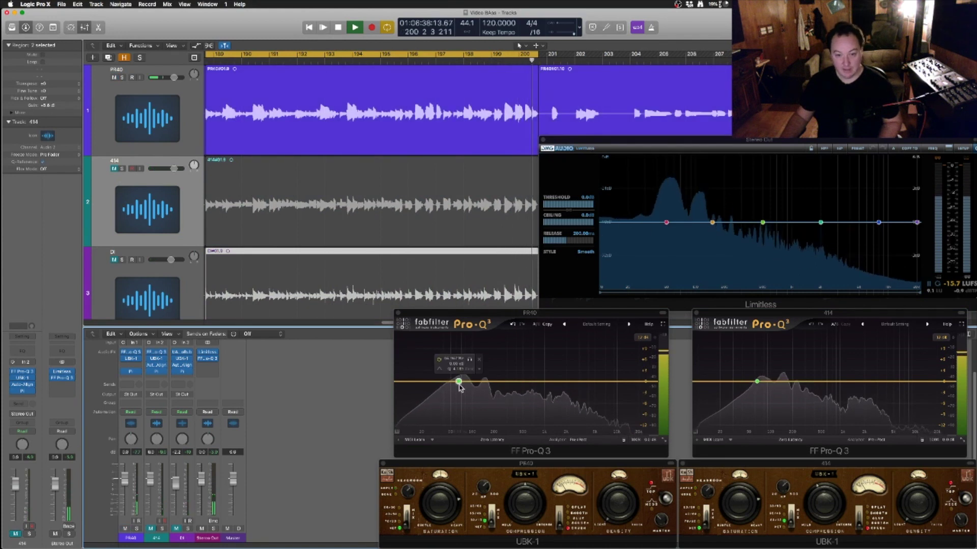
# - Shape the PR40's low EQ band in Pro-Q 3 into a narrow cut of about 5 dB at about 52 Hz
pyautogui.moveTo(458, 383); pyautogui.dragTo(450, 389)
pyautogui.scroll(-5, 450, 393)
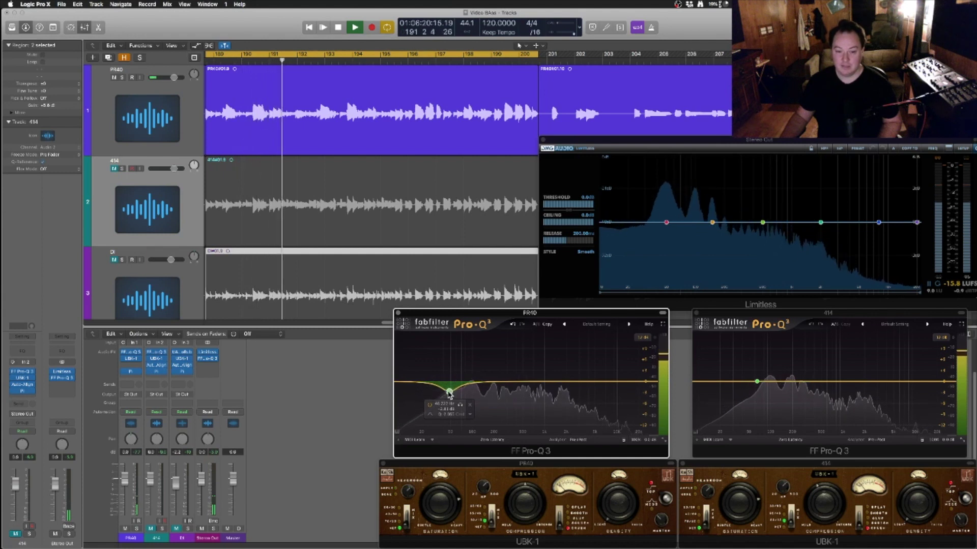
pyautogui.moveTo(445, 397); pyautogui.dragTo(449, 396)
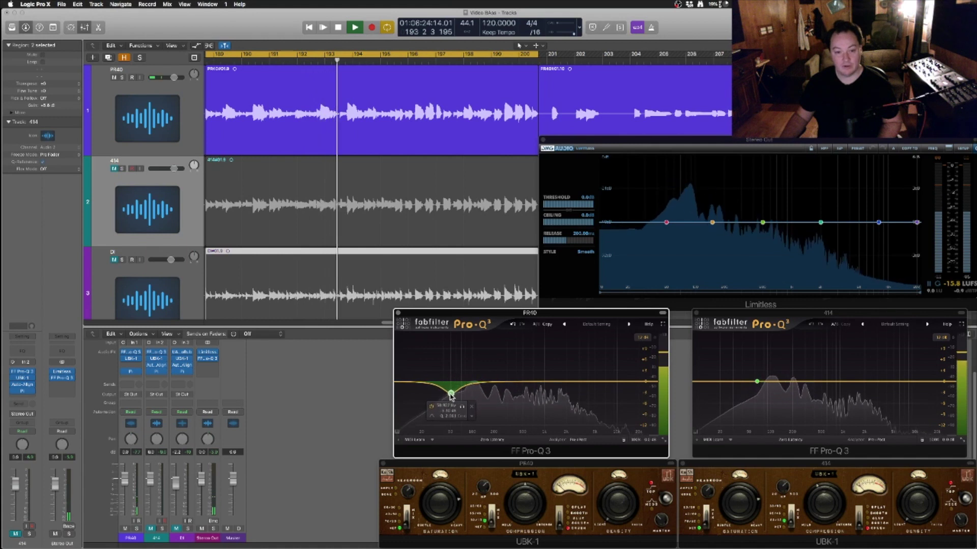
pyautogui.moveTo(449, 395); pyautogui.dragTo(451, 398)
pyautogui.click(431, 407)
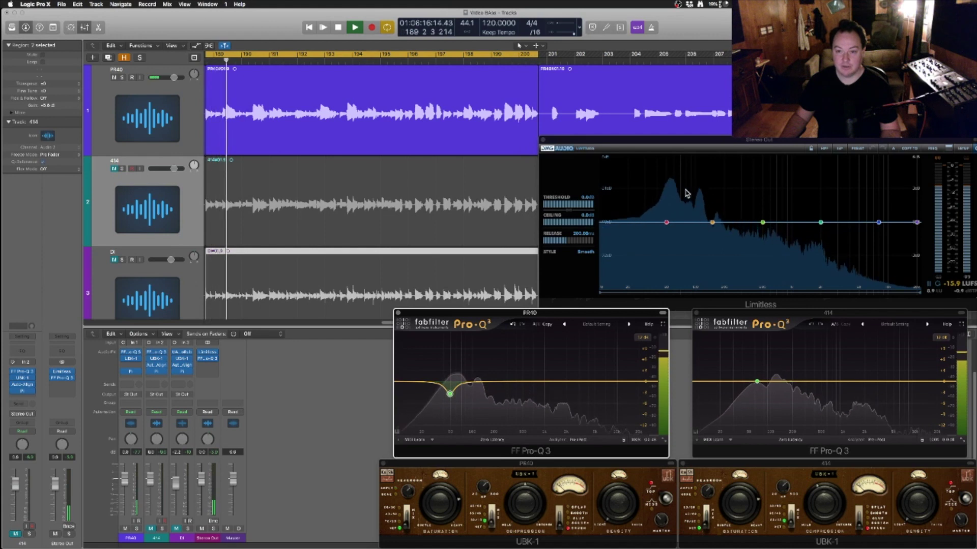
pyautogui.moveTo(451, 399)
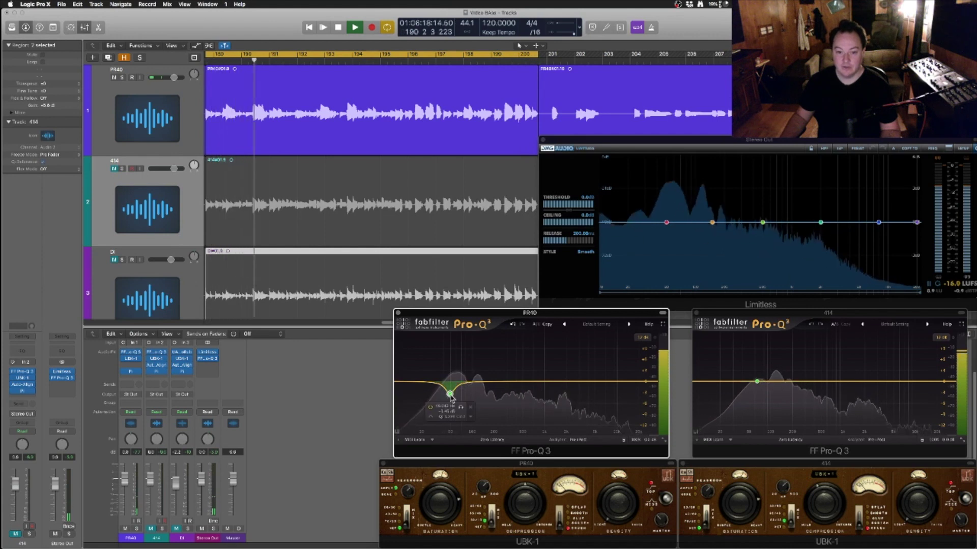
pyautogui.moveTo(451, 403); pyautogui.dragTo(452, 405)
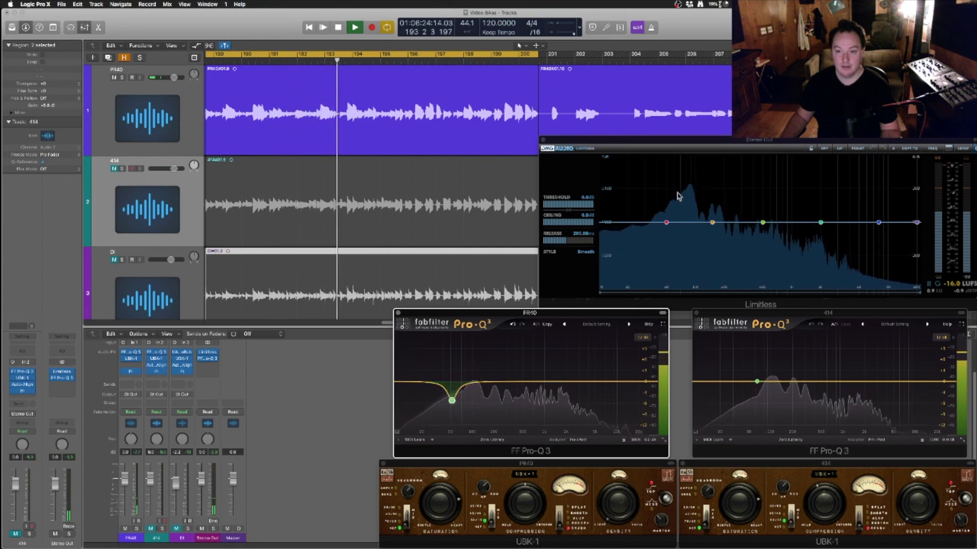
# - Bypass and re-enable the PR40's low-frequency EQ cut during playback, stop playback, and examine the band's settings
pyautogui.moveTo(436, 419)
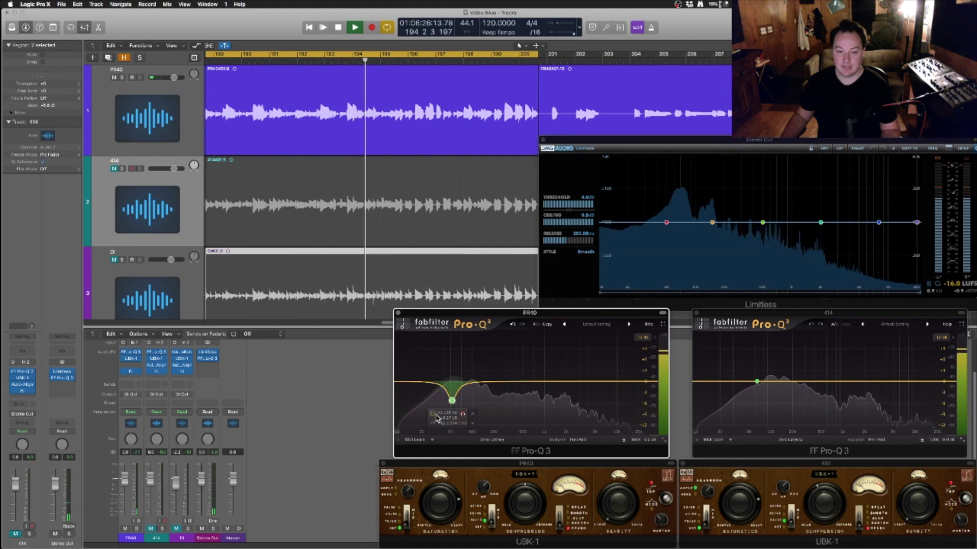
pyautogui.click(433, 417)
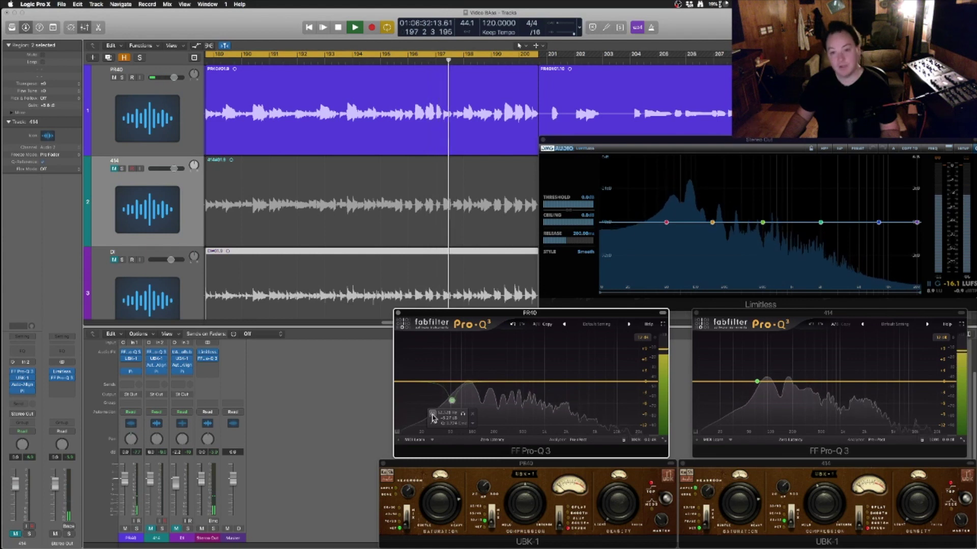
pyautogui.click(433, 417)
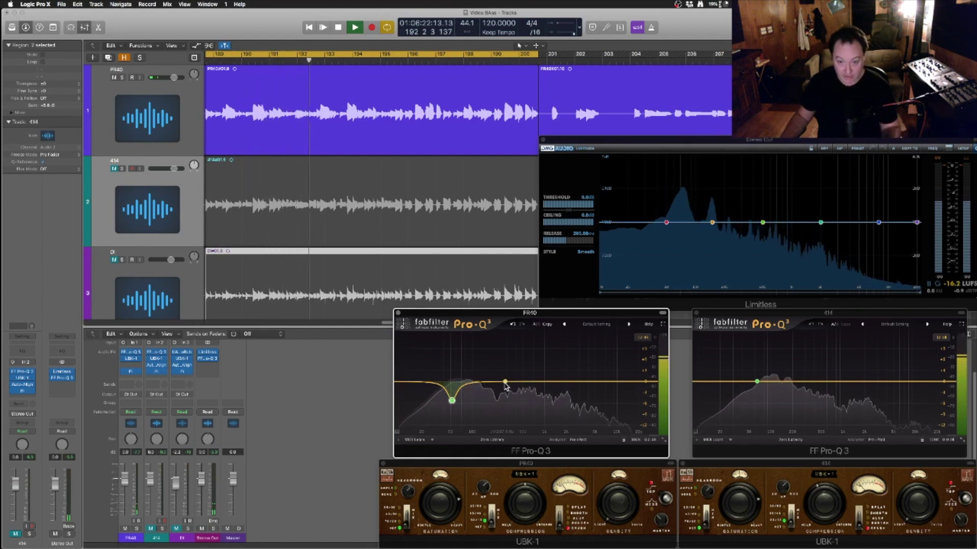
pyautogui.press('space')
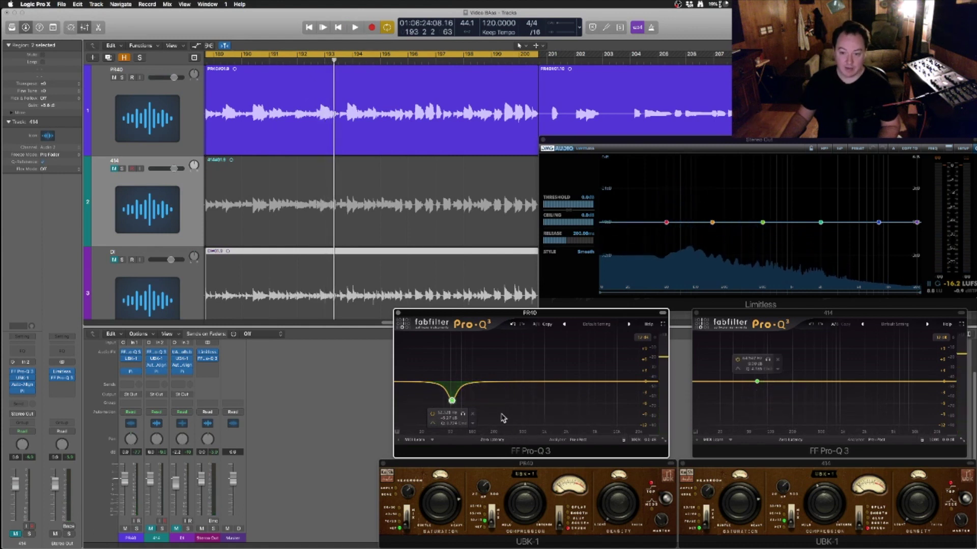
pyautogui.moveTo(454, 396)
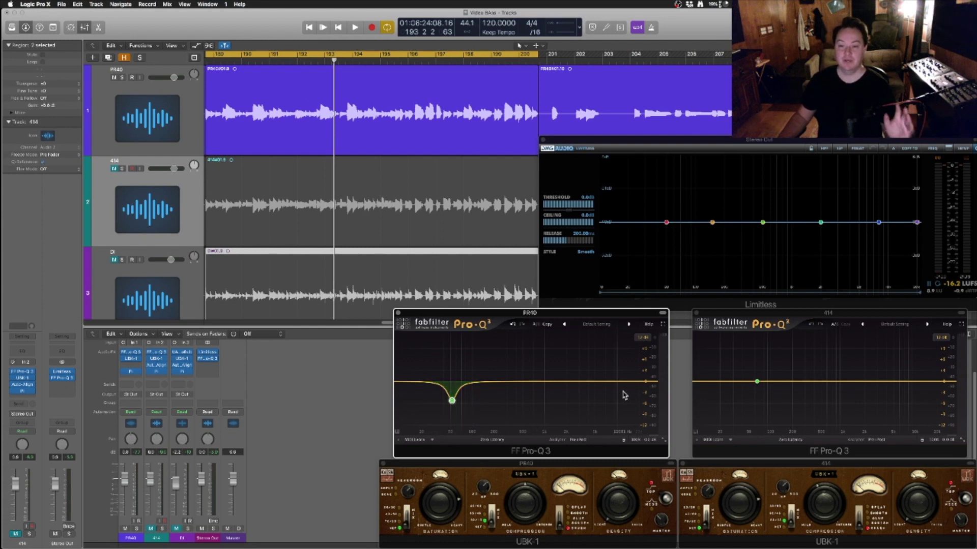
pyautogui.moveTo(453, 407)
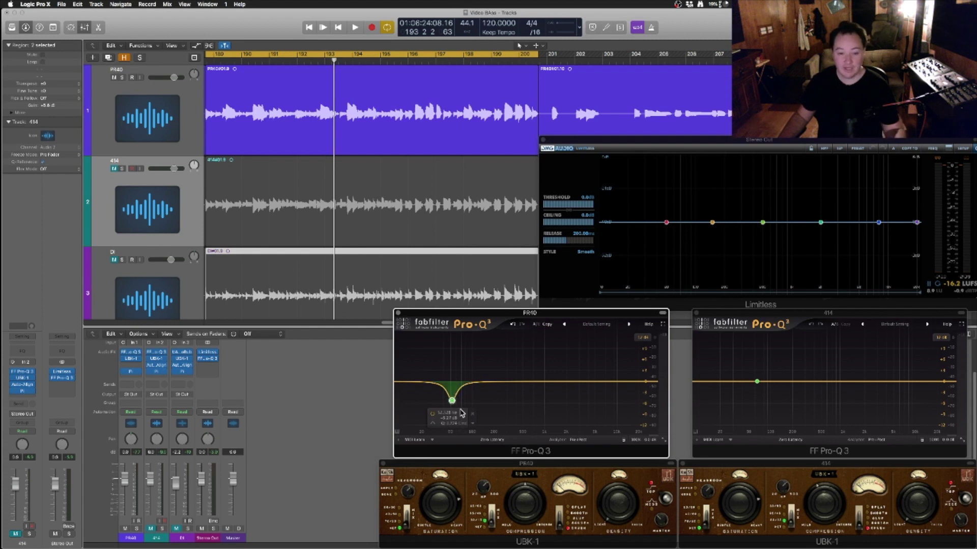
# - Play the PR40 with its UBK-1 bypassed, compare the EQ cut off and on, and re-enable the UBK-1
pyautogui.moveTo(737, 399)
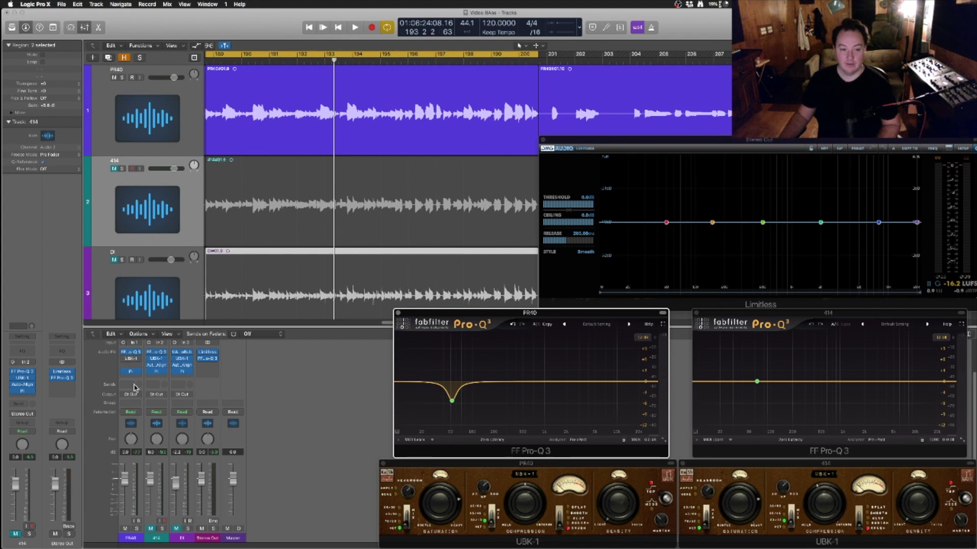
pyautogui.press('space')
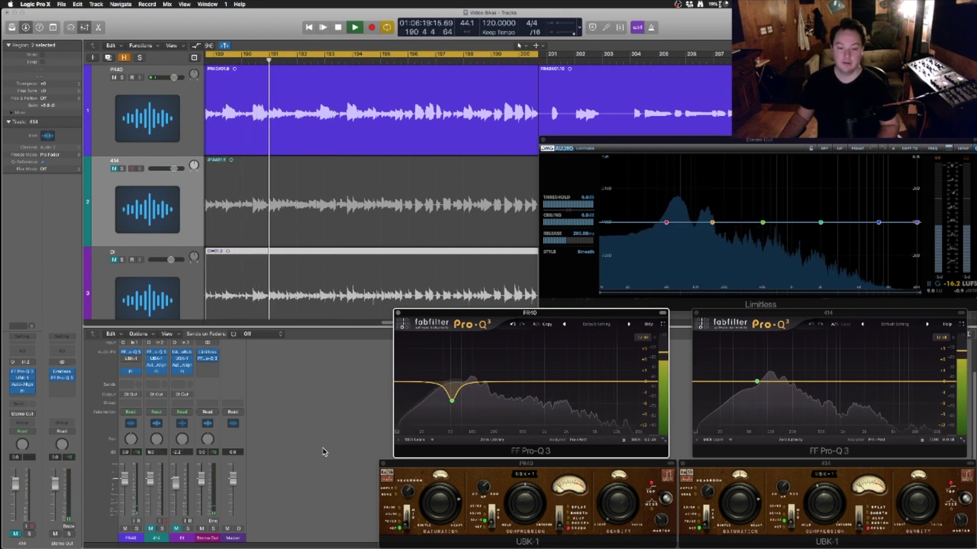
pyautogui.click(432, 415)
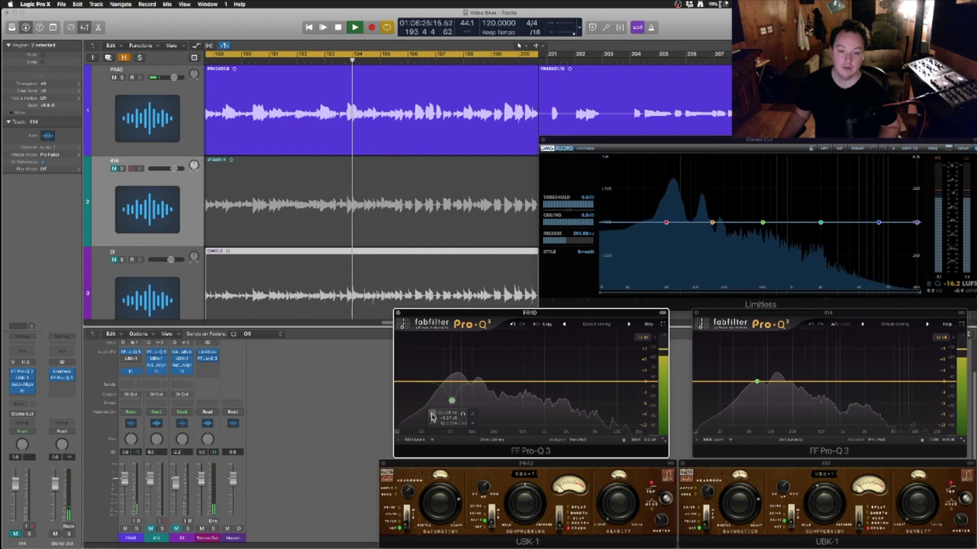
pyautogui.click(431, 415)
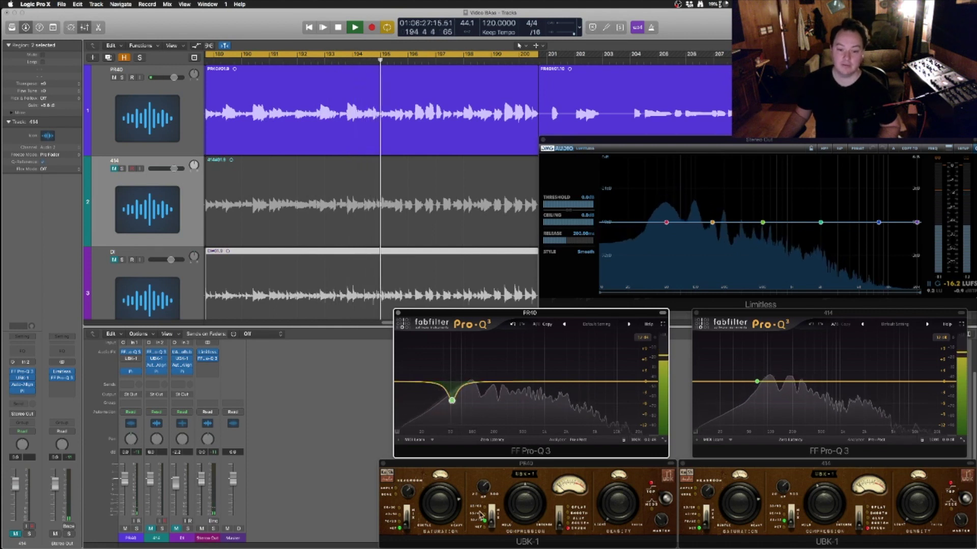
pyautogui.moveTo(124, 362)
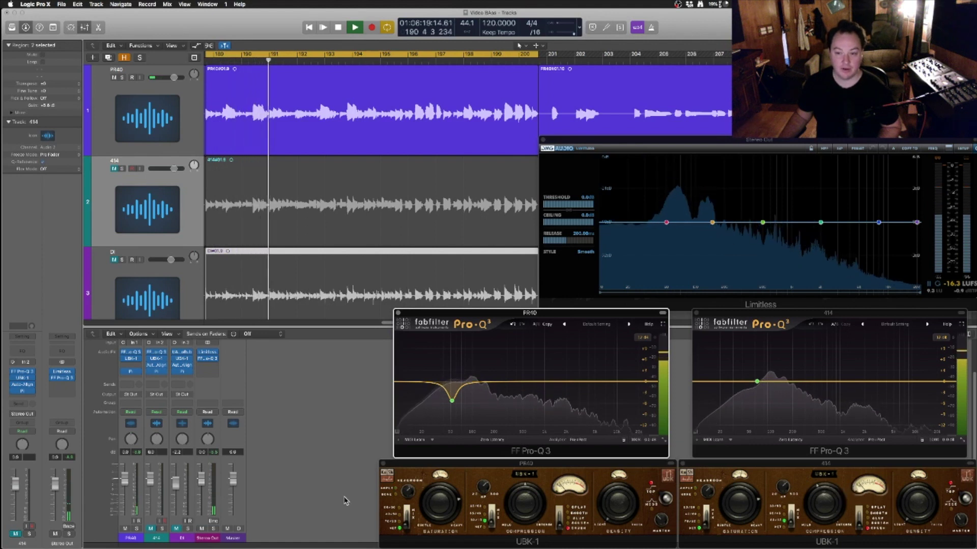
# - Unmute the 414 and mute the PR40 to hear the 414 alone, and unmute the DI to play the two together
pyautogui.click(152, 527)
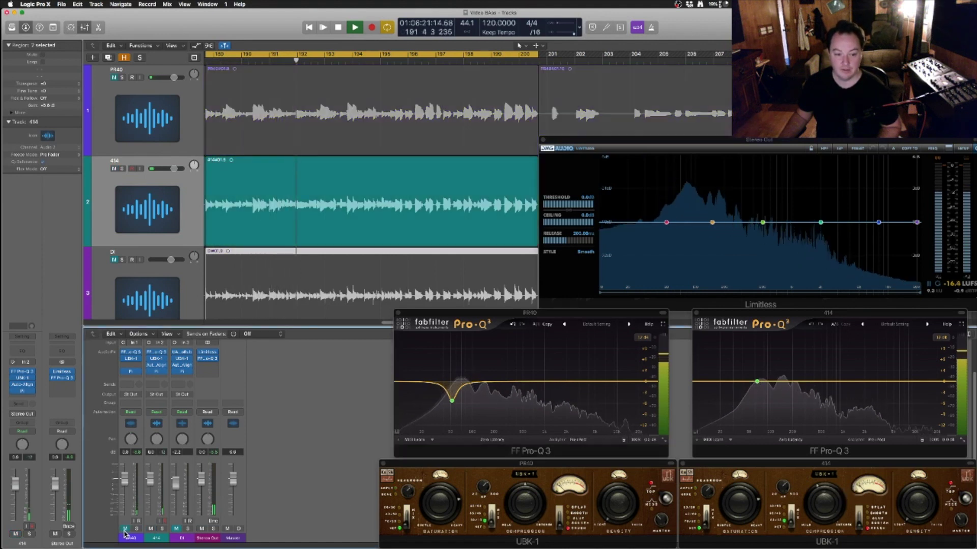
pyautogui.moveTo(758, 389)
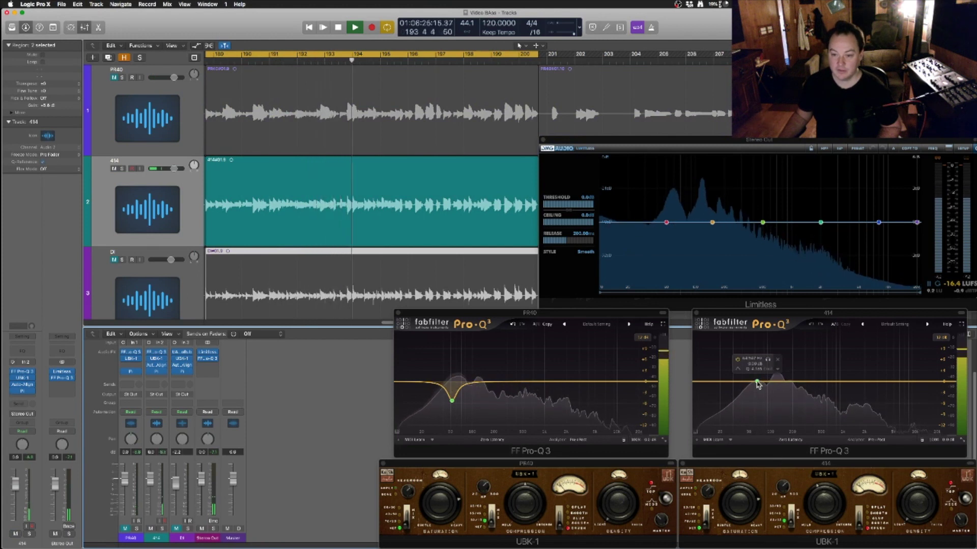
pyautogui.moveTo(711, 219)
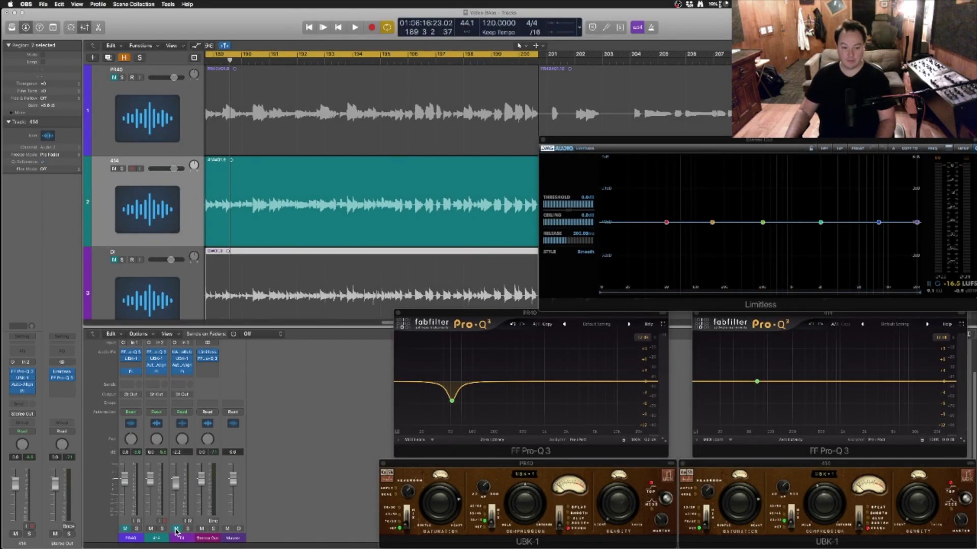
pyautogui.click(176, 531)
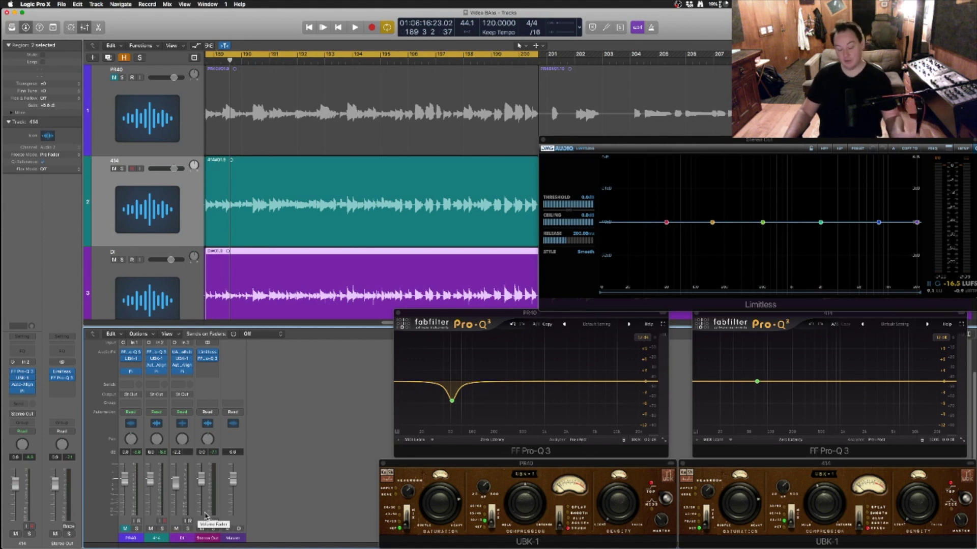
pyautogui.hscroll(-3, 279, 183)
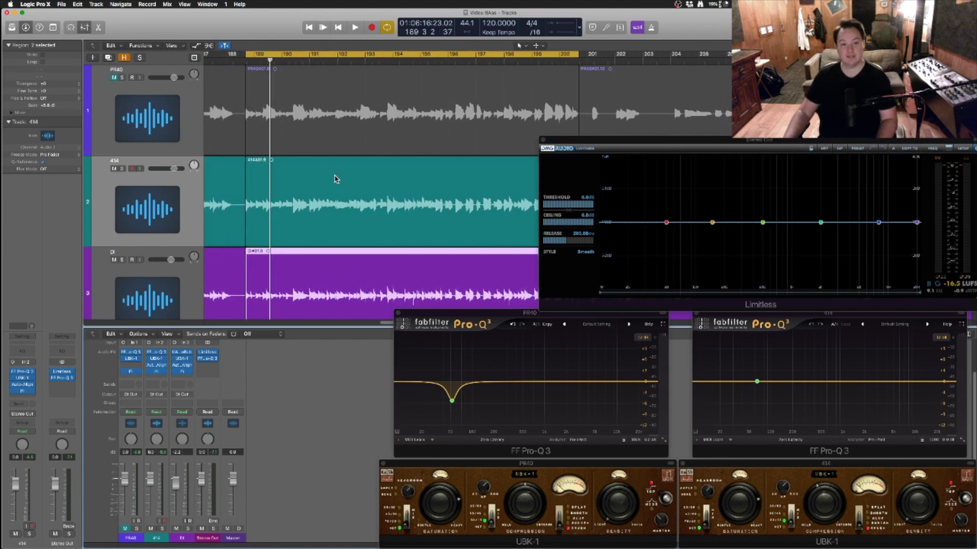
pyautogui.press('space')
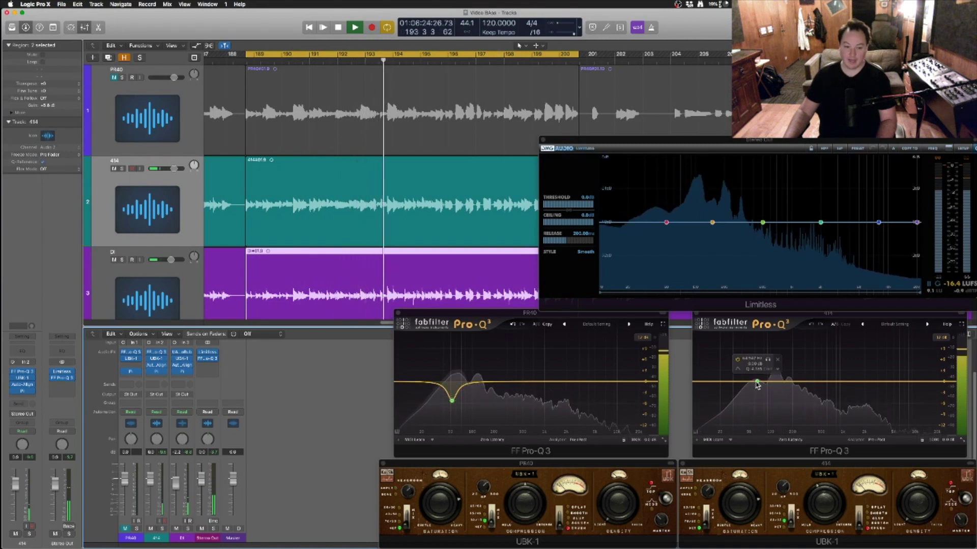
# - Move the 414's EQ band to a cut at about 250 Hz, mute the DI, and audition that band in solo
pyautogui.moveTo(758, 385); pyautogui.dragTo(800, 396)
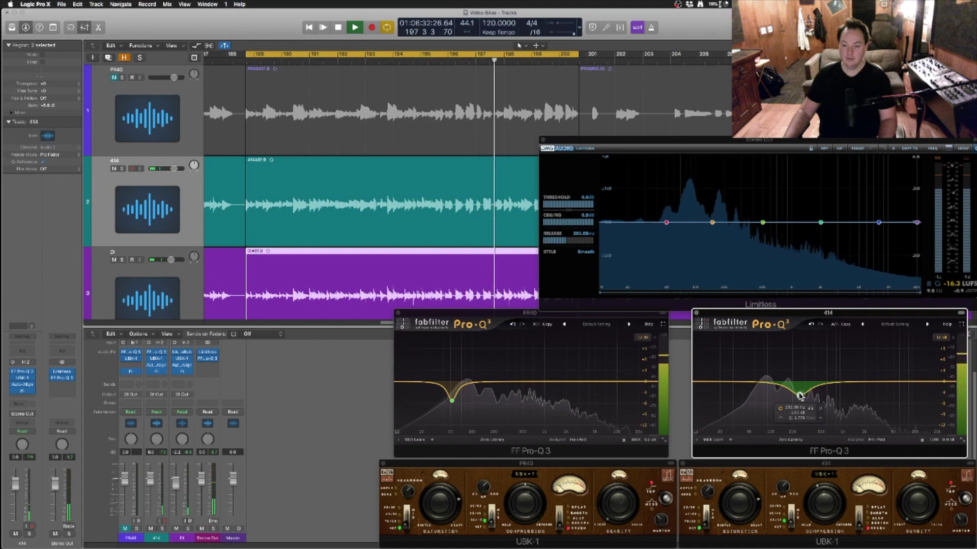
pyautogui.click(176, 531)
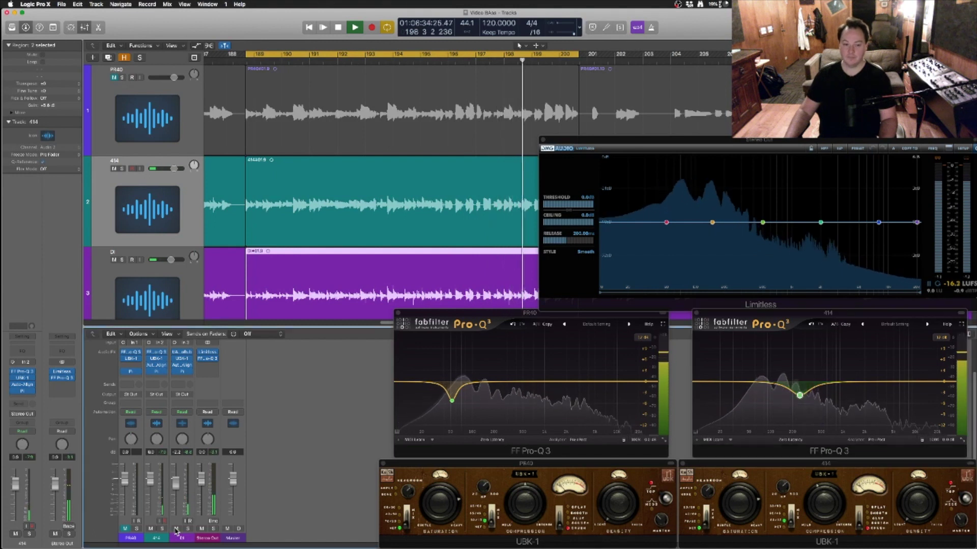
pyautogui.click(177, 531)
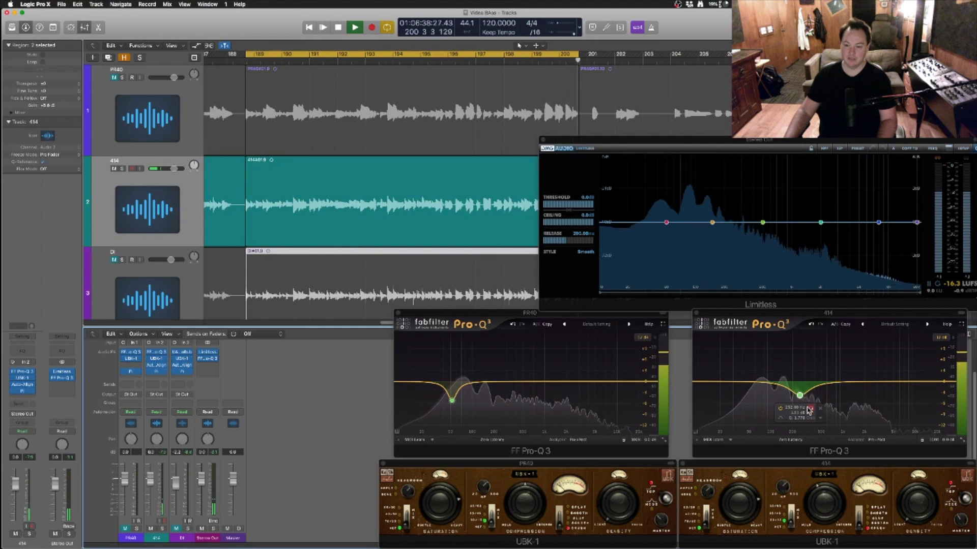
pyautogui.click(811, 413)
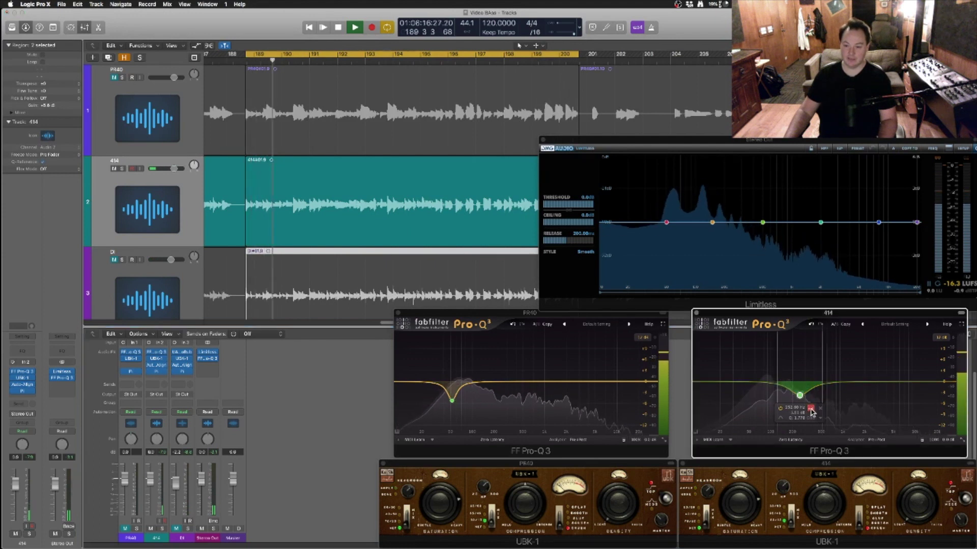
# - Lower the 414's EQ cut to just under 200 Hz, end the band solo, and unmute the DI
pyautogui.moveTo(812, 412)
pyautogui.mouseDown()
pyautogui.moveTo(789, 412)
pyautogui.moveTo(801, 417)
pyautogui.mouseUp()
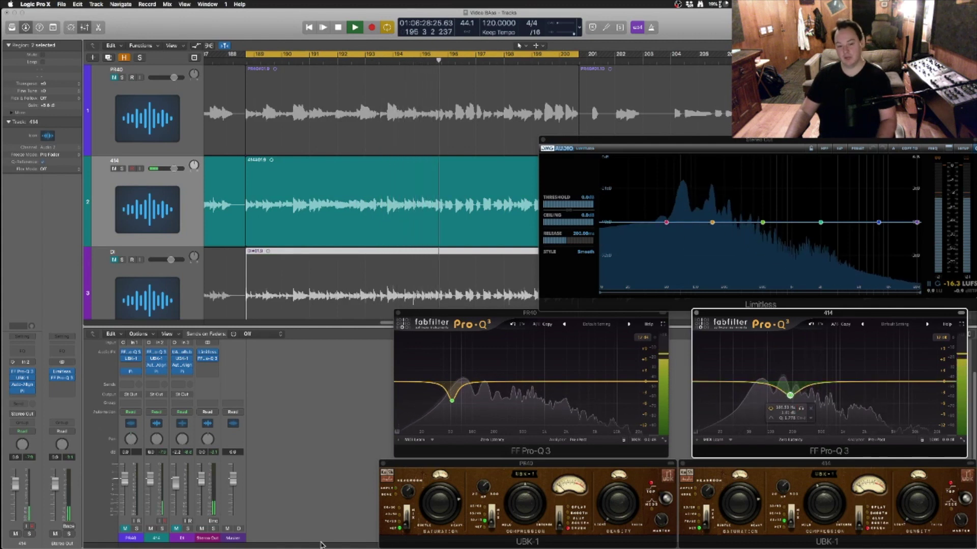
pyautogui.click(177, 531)
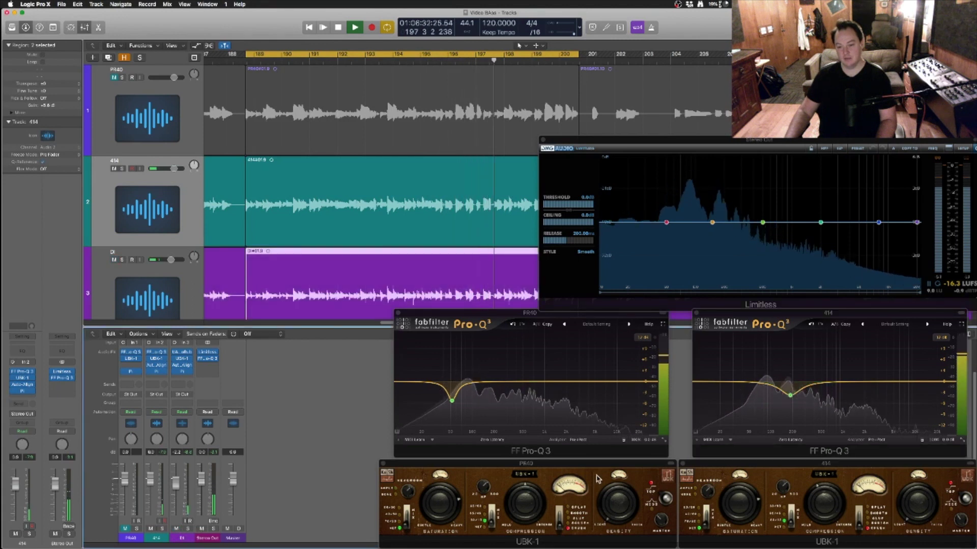
# - Bypass and re-enable the 414's EQ cut while it plays with the DI, and stop playback
pyautogui.click(790, 395)
pyautogui.click(772, 410)
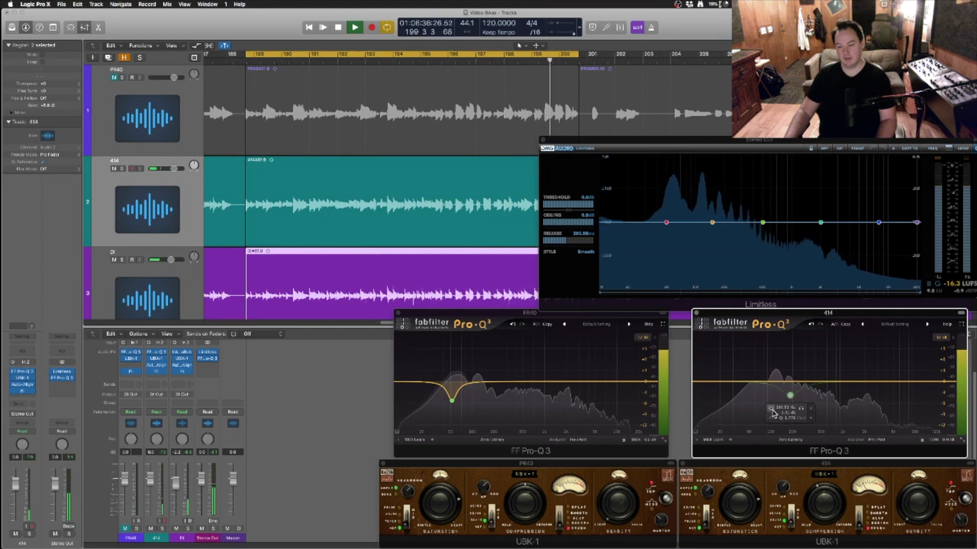
pyautogui.click(771, 410)
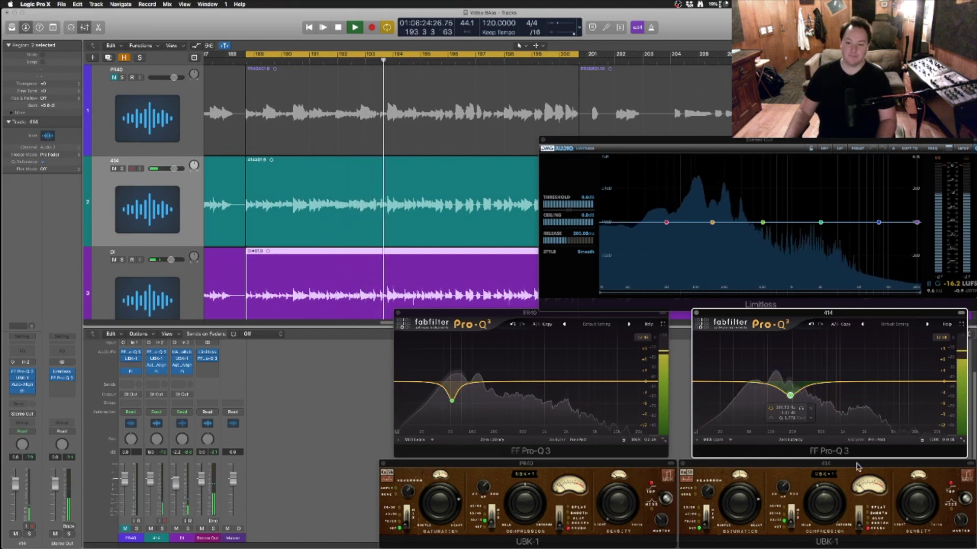
pyautogui.press('space')
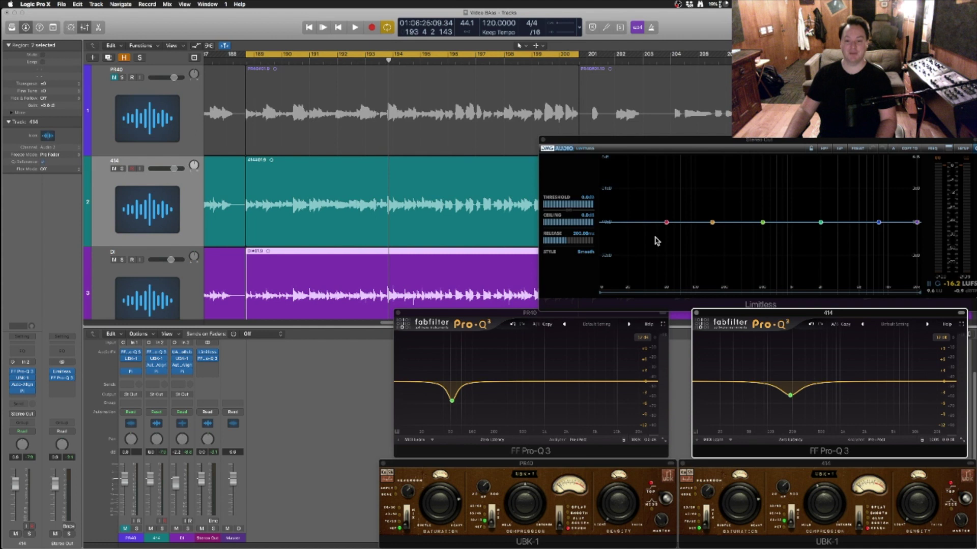
# - Play the loop and switch the track mutes to hear the PR40, the 414 and the DI each on its own
pyautogui.press('space')
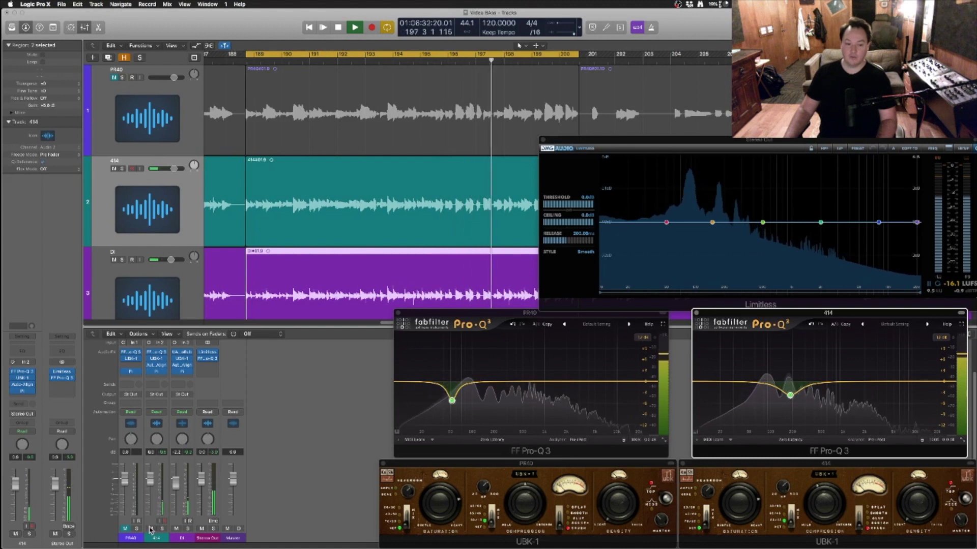
pyautogui.click(151, 529)
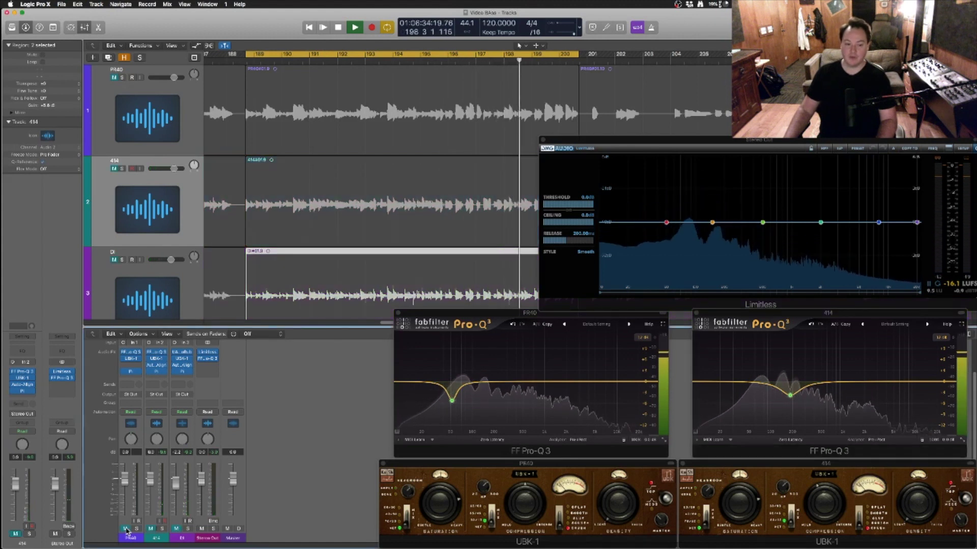
pyautogui.click(126, 529)
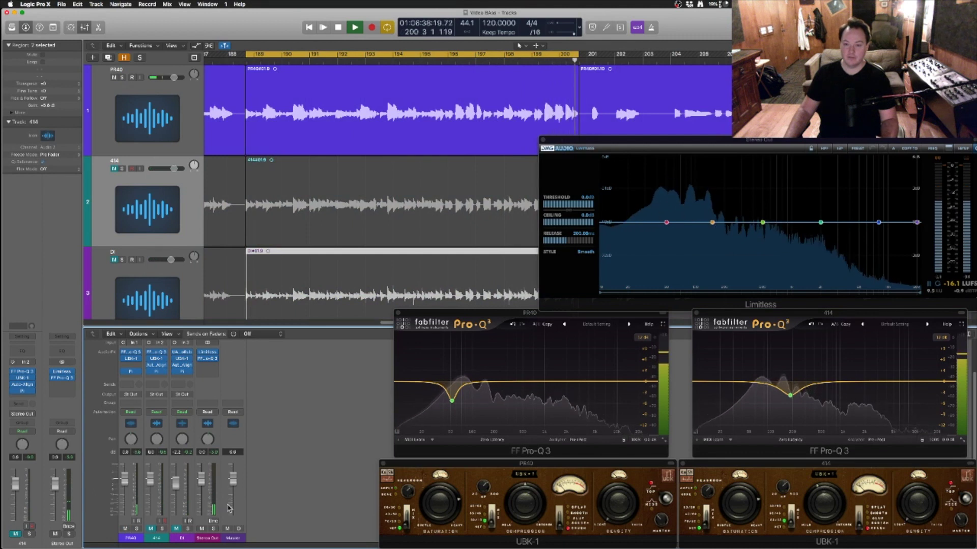
pyautogui.moveTo(817, 238)
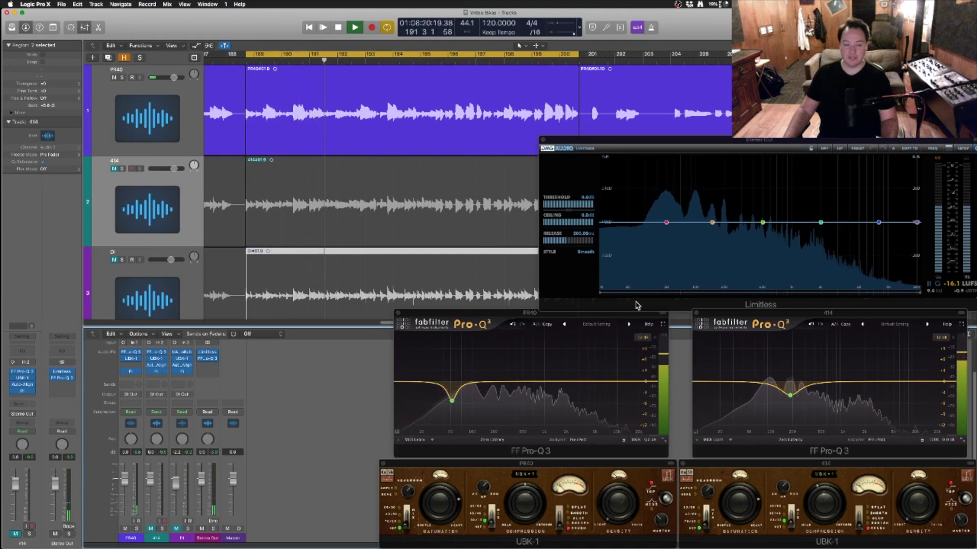
pyautogui.click(156, 539)
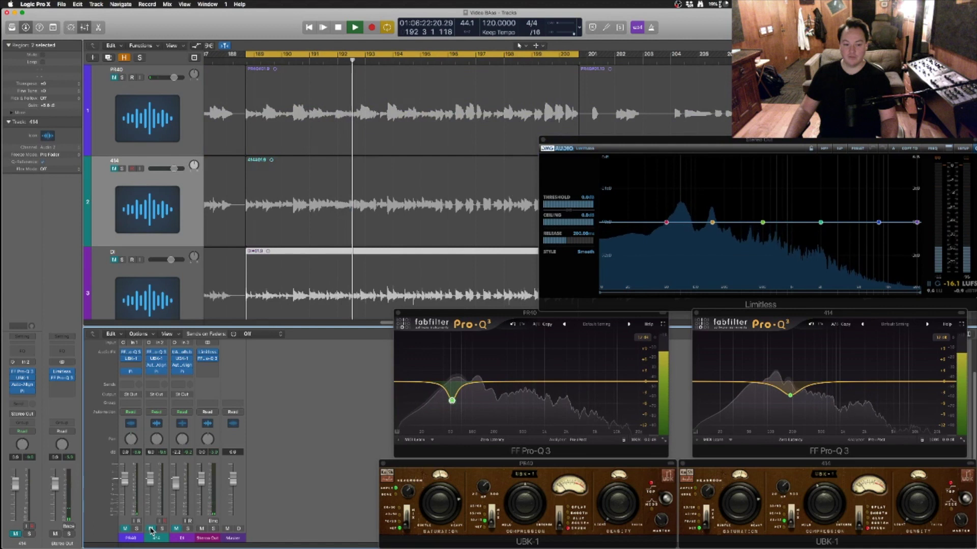
pyautogui.moveTo(714, 223)
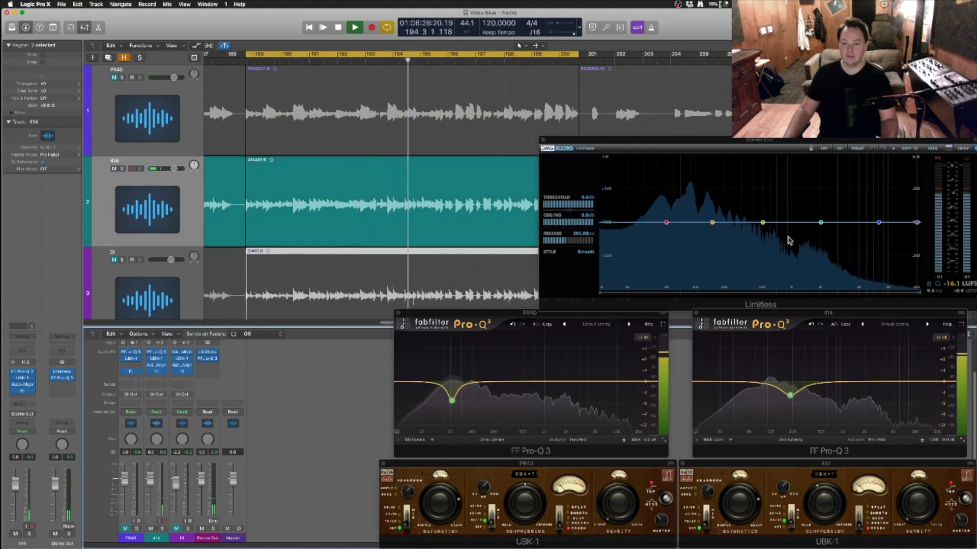
pyautogui.click(150, 529)
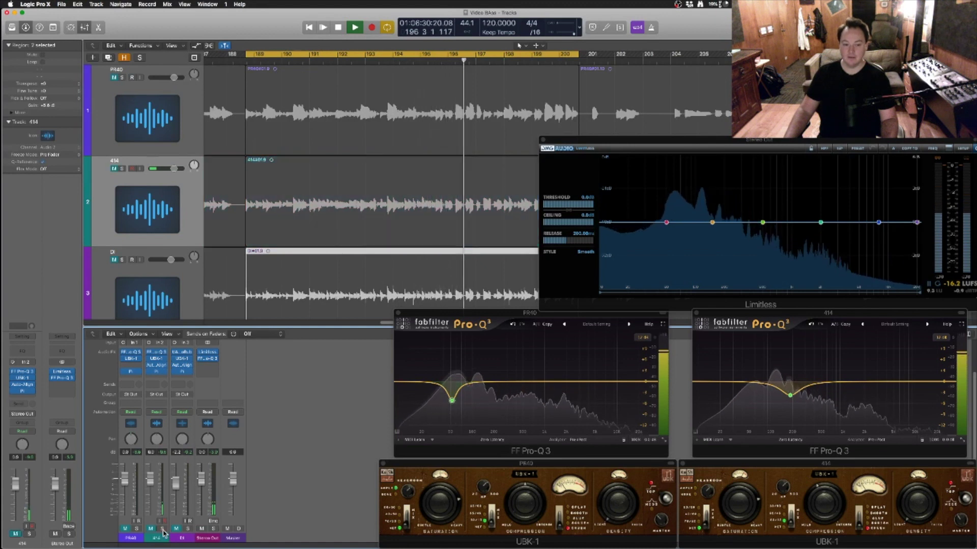
pyautogui.click(187, 458)
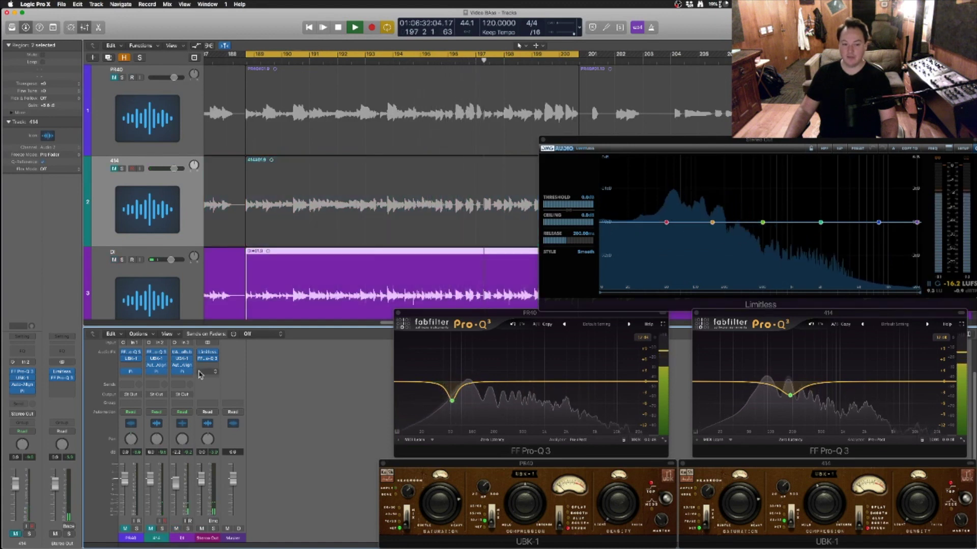
# - Open the DI's UAD Softube Bass Amp Room to examine its AMPEG faker preset while the DI plays alone
pyautogui.click(182, 352)
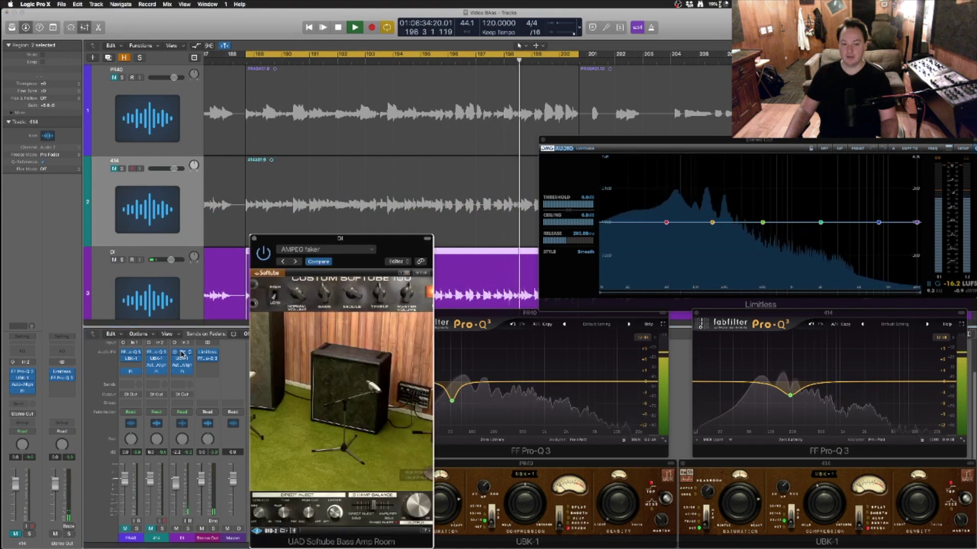
pyautogui.click(254, 238)
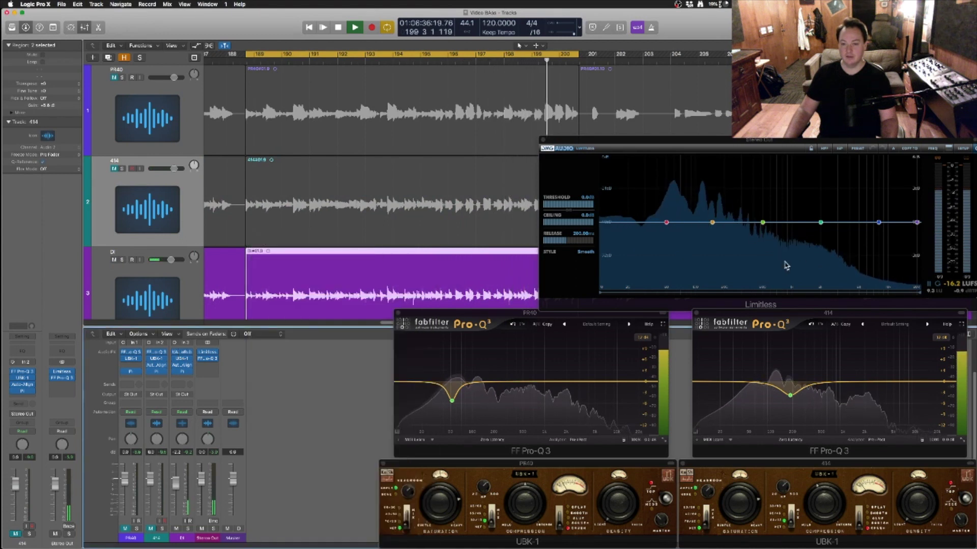
pyautogui.click(184, 353)
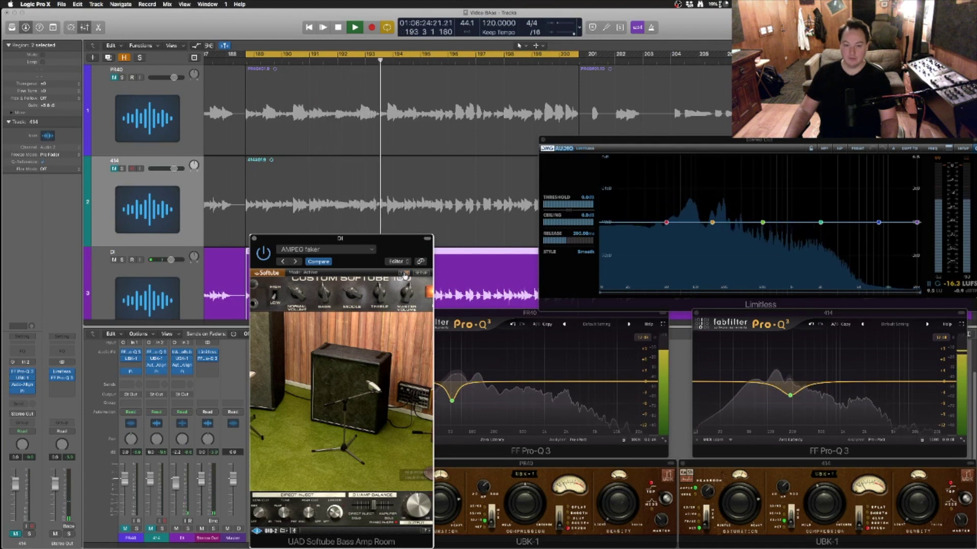
# - Mute the DI and unmute the PR40 and the 414 to hear the two microphones together
pyautogui.click(176, 529)
pyautogui.click(127, 530)
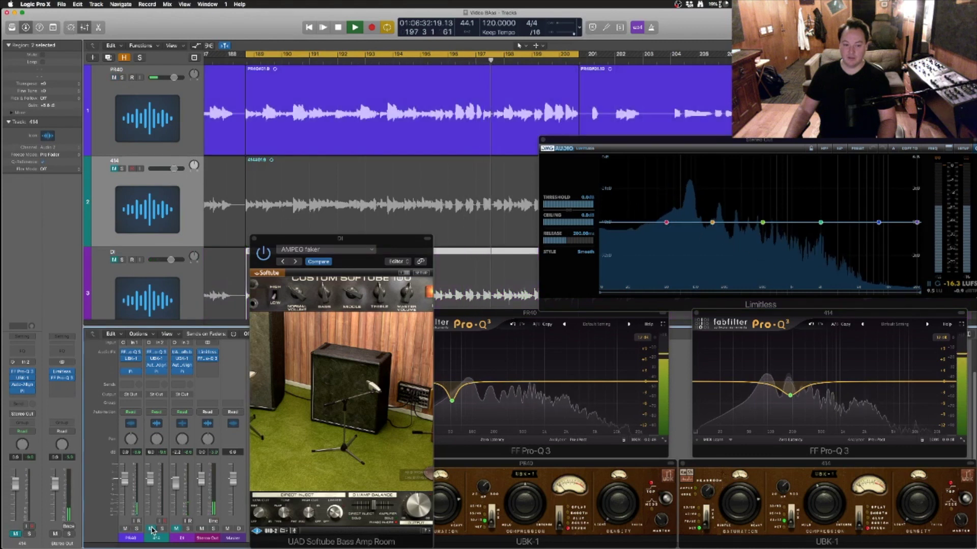
pyautogui.click(152, 530)
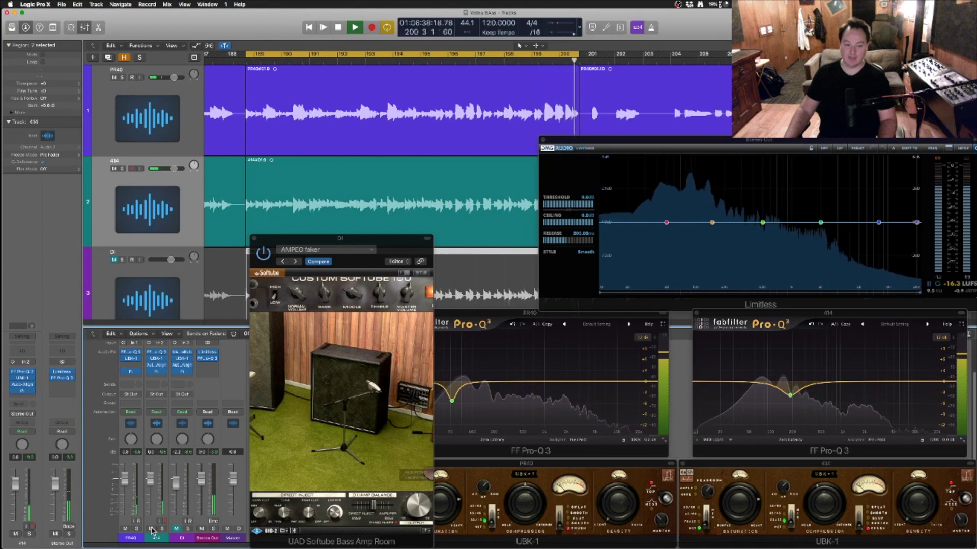
# - Mute the PR40 and unmute the DI to layer it with the 414, stop playback, and close the amp plug-in
pyautogui.click(128, 530)
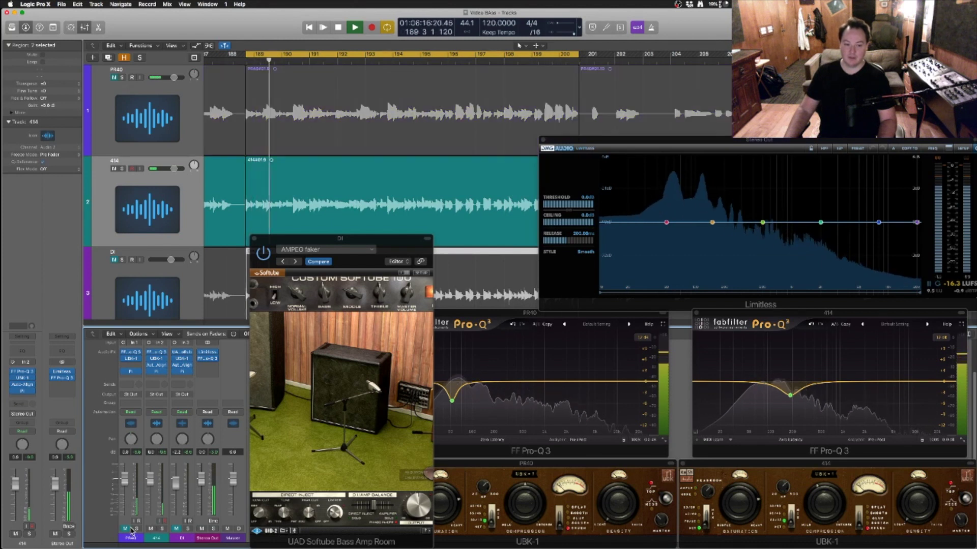
pyautogui.click(176, 529)
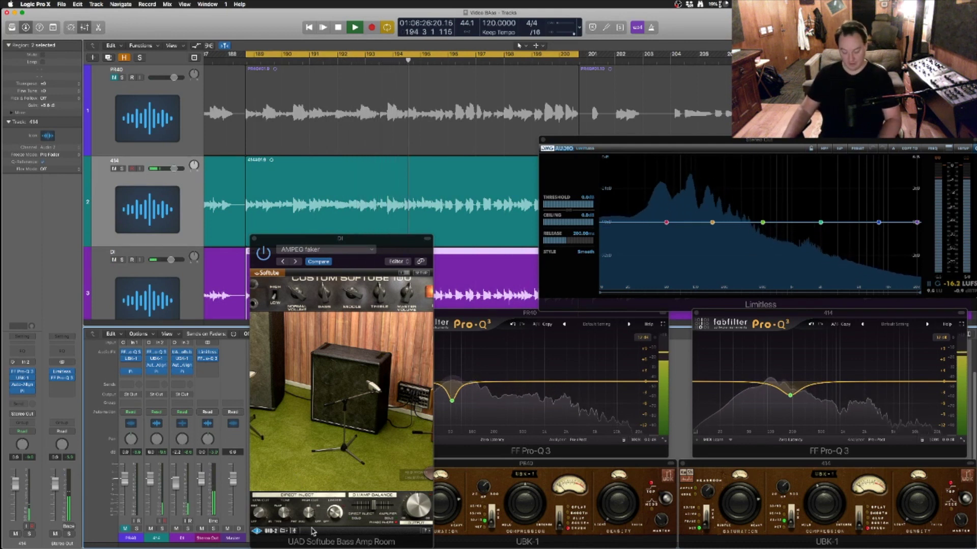
pyautogui.press('space')
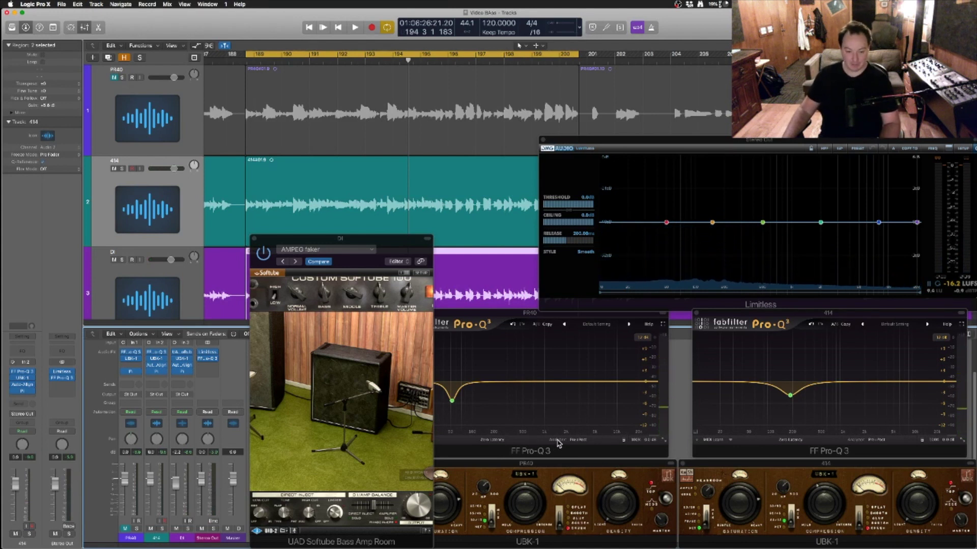
pyautogui.click(254, 239)
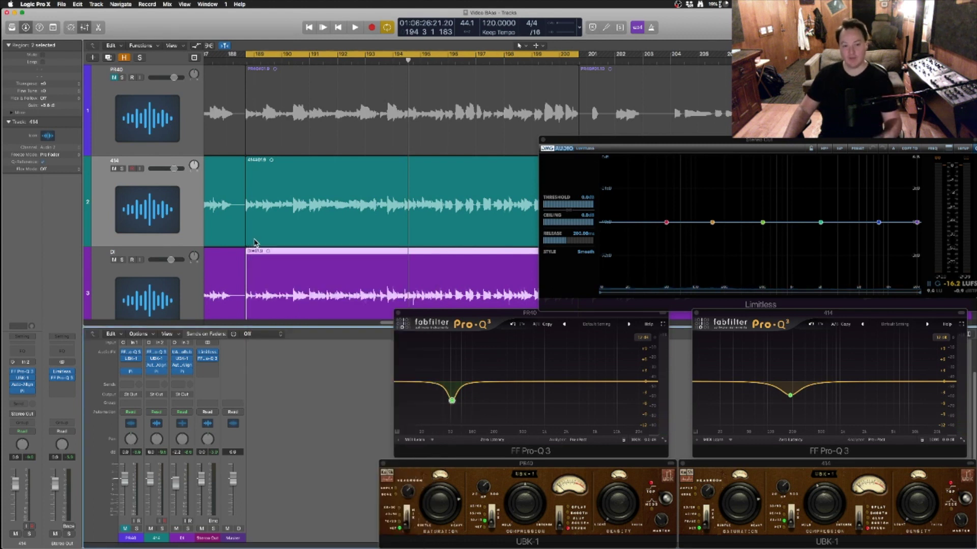